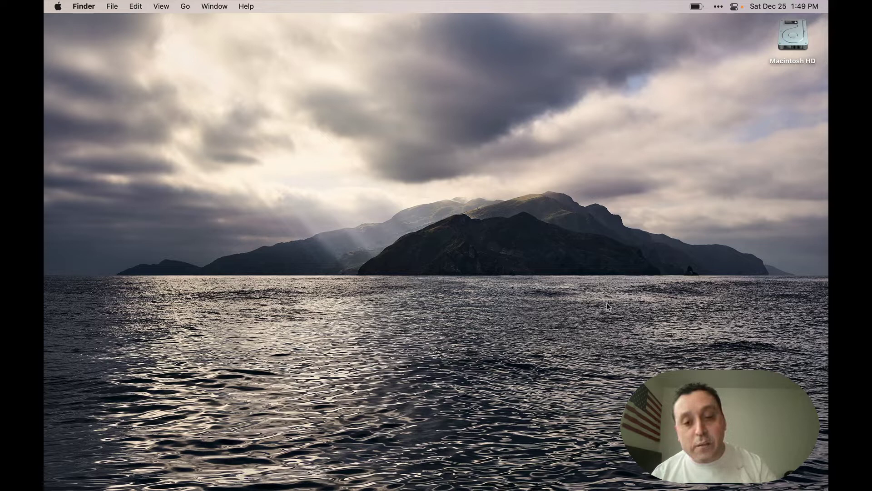
Launch Shortcuts, search 'take sc', and add a Take Screenshot action as the first step
mouse_move(474, 480)
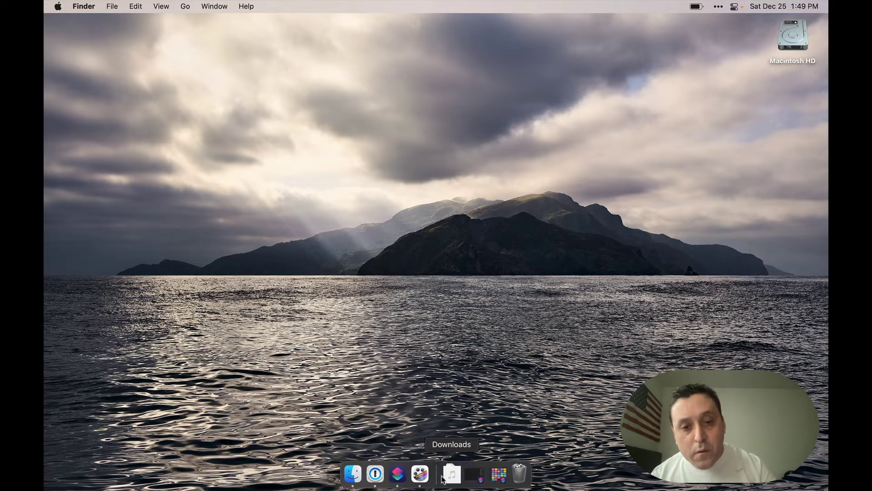
click(396, 474)
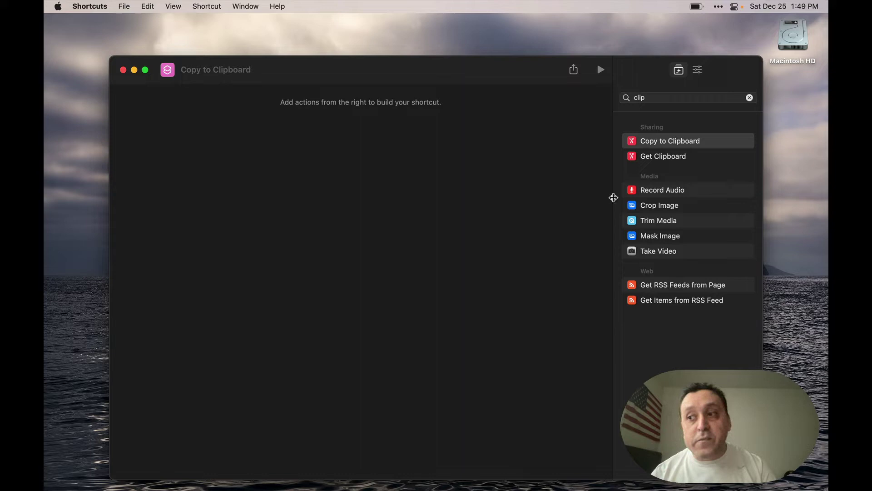
click(652, 95)
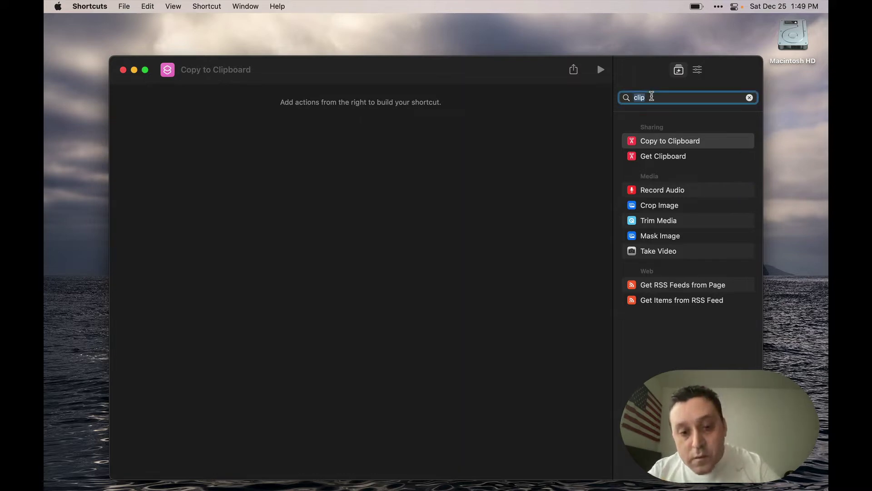
text(t)
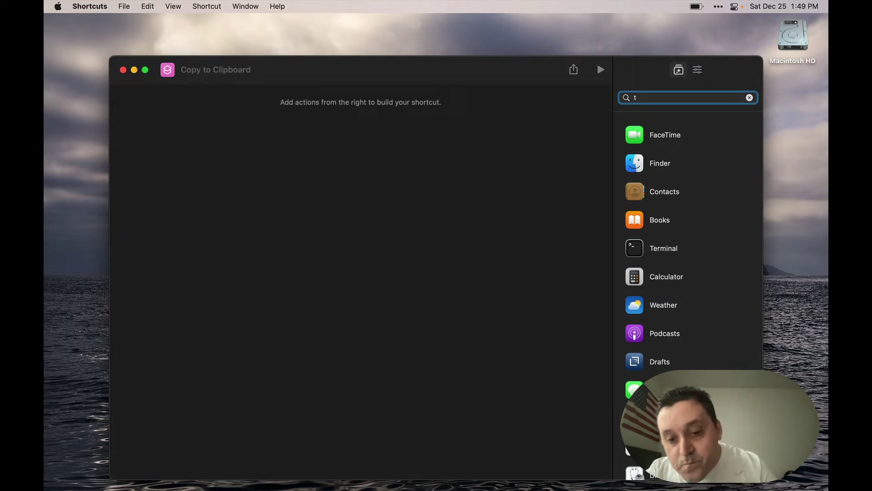
text(ak)
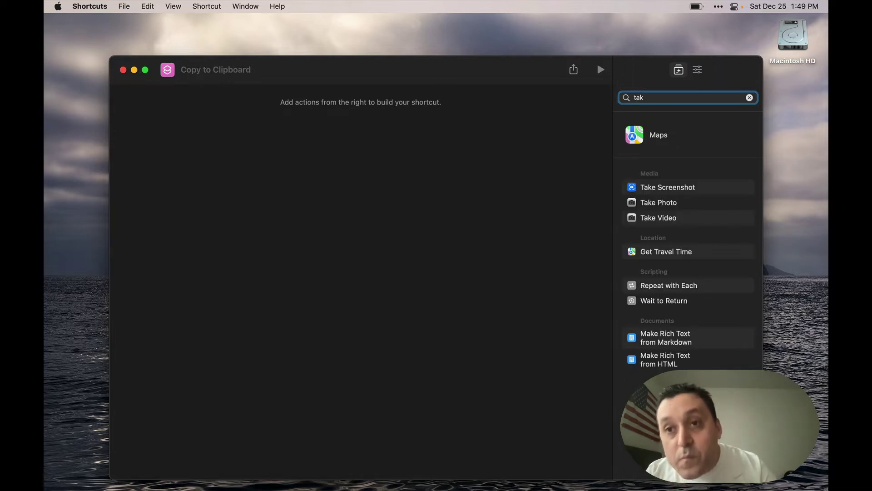
text(e)
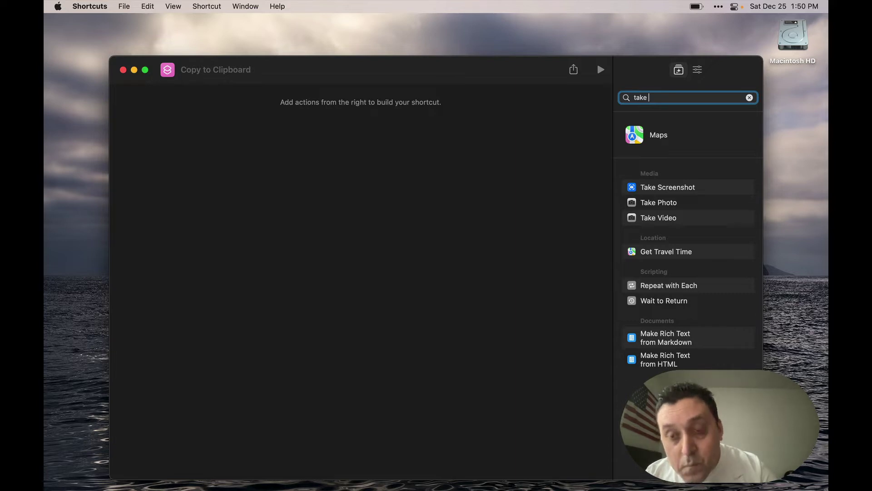
text( sc)
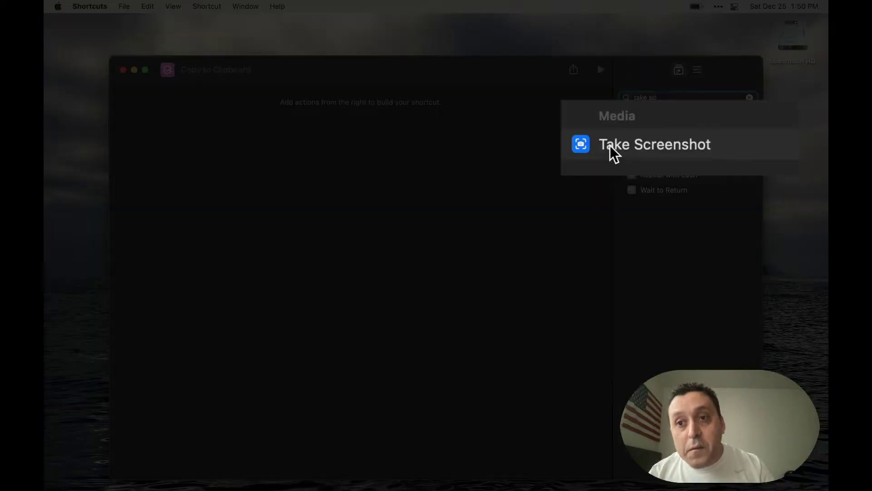
double_click(645, 142)
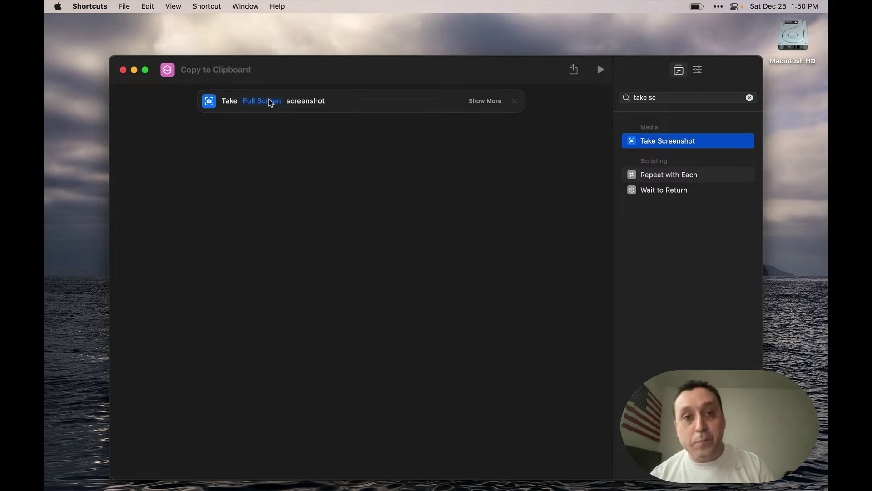
Switch the Take Screenshot step from Full Screen to Interactive, with Selection set to Custom
click(270, 102)
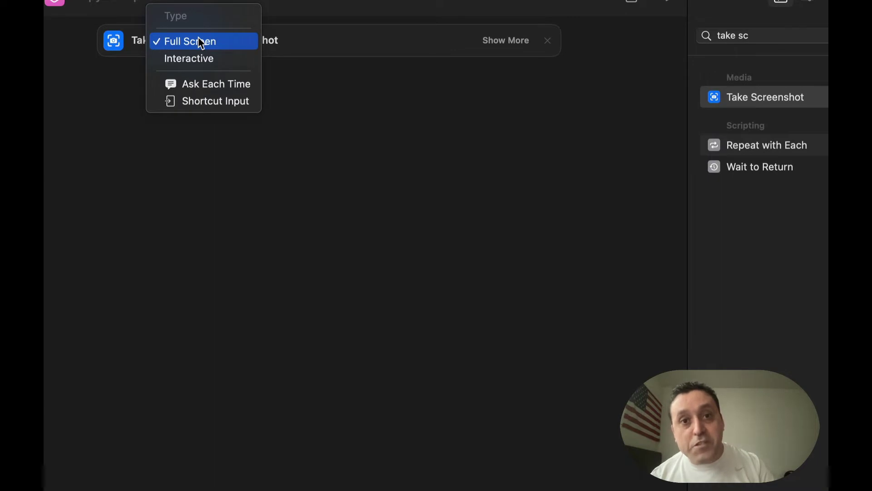
click(202, 63)
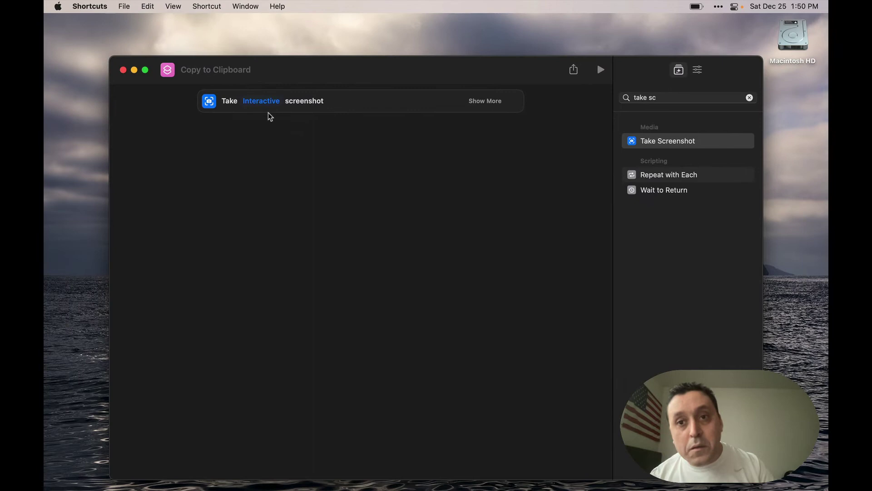
click(476, 103)
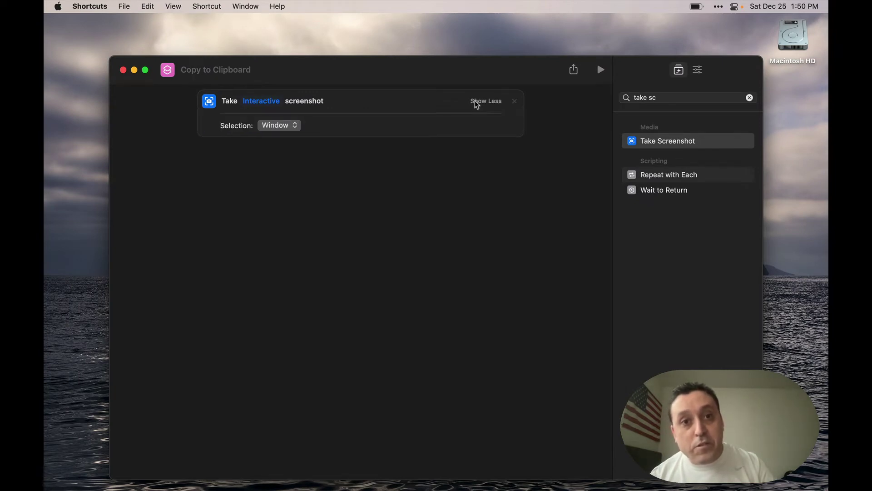
click(291, 126)
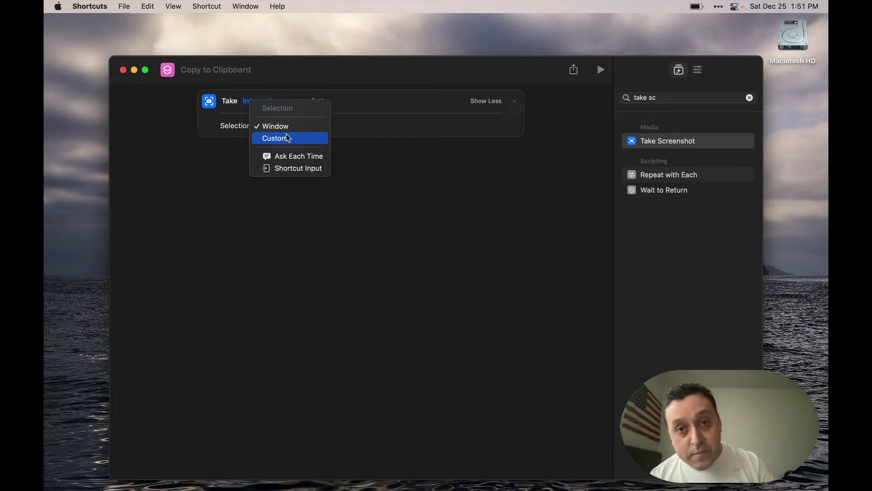
click(287, 138)
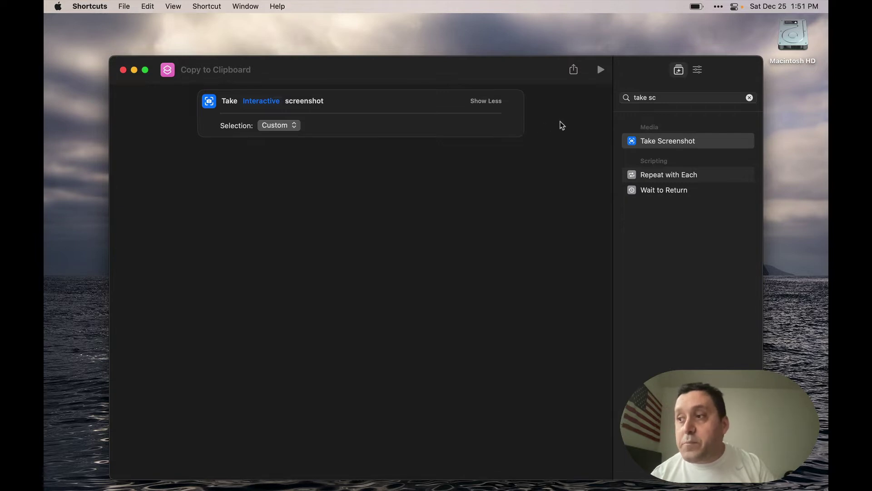
Search 'extr' and add Extract Text from Image after the screenshot step
click(651, 97)
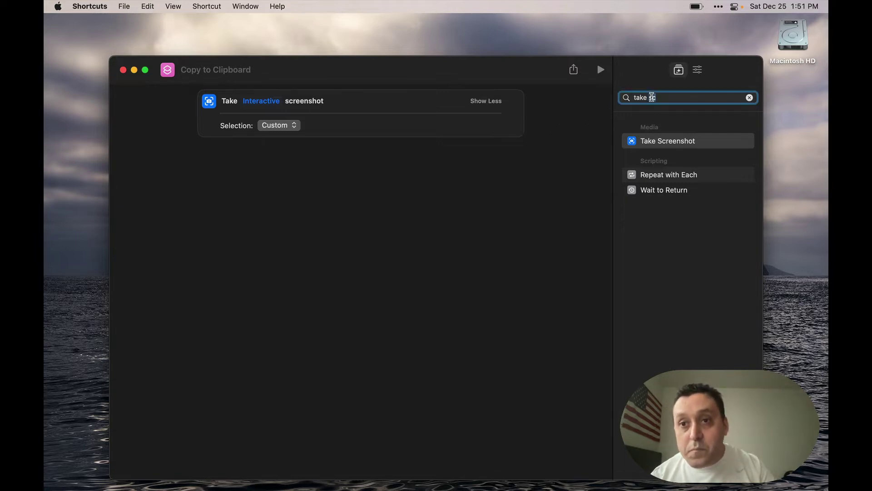
text(e)
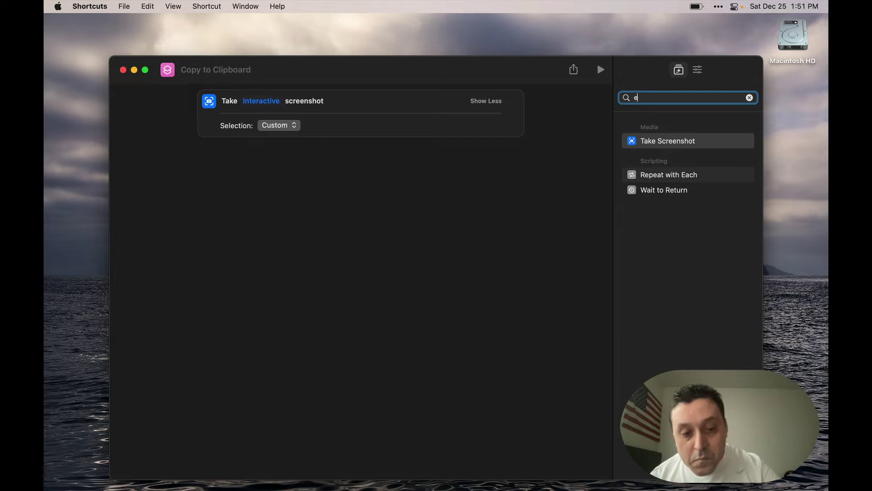
text(xt)
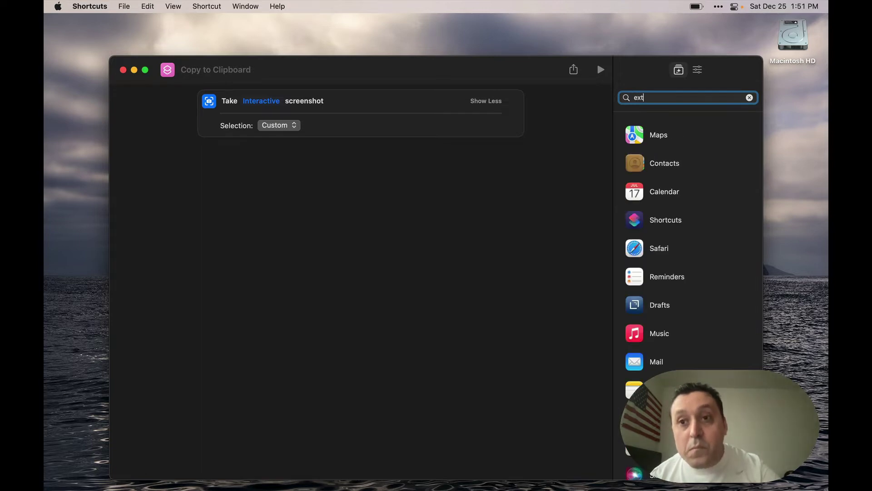
text(r)
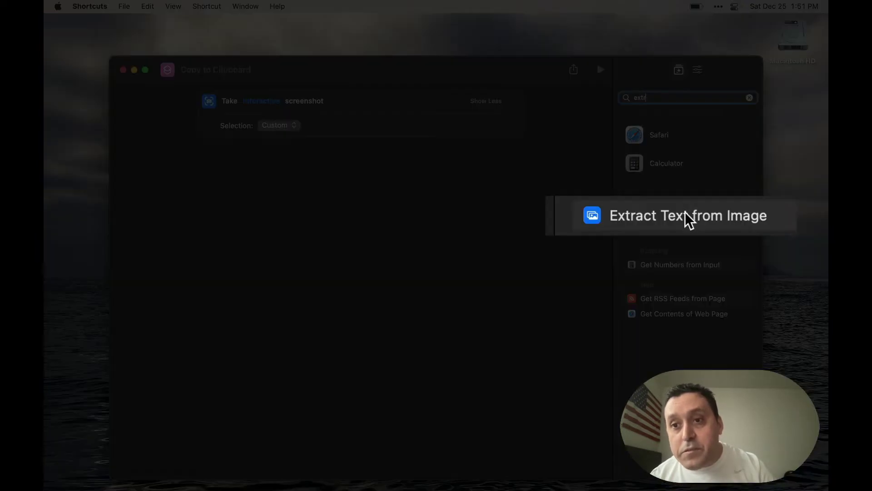
double_click(686, 214)
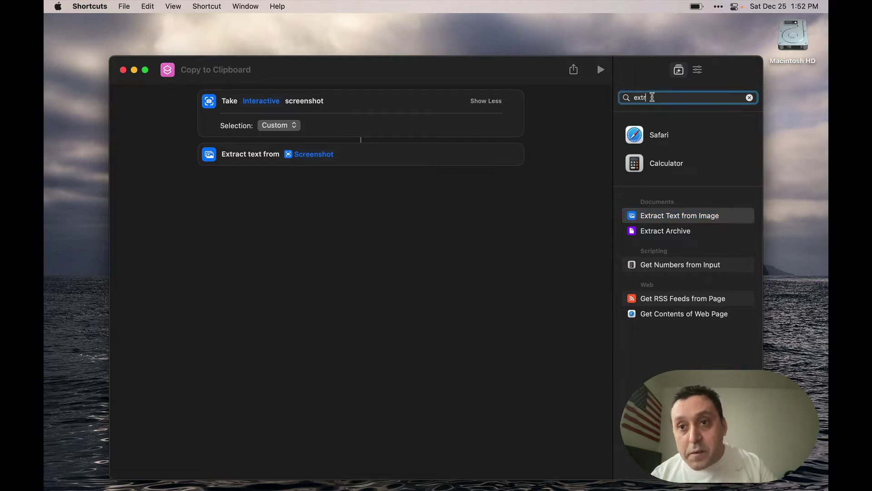
Add a Combine Text action (search 'combi') that joins the extracted text with New Lines
double_click(652, 97)
text(c)
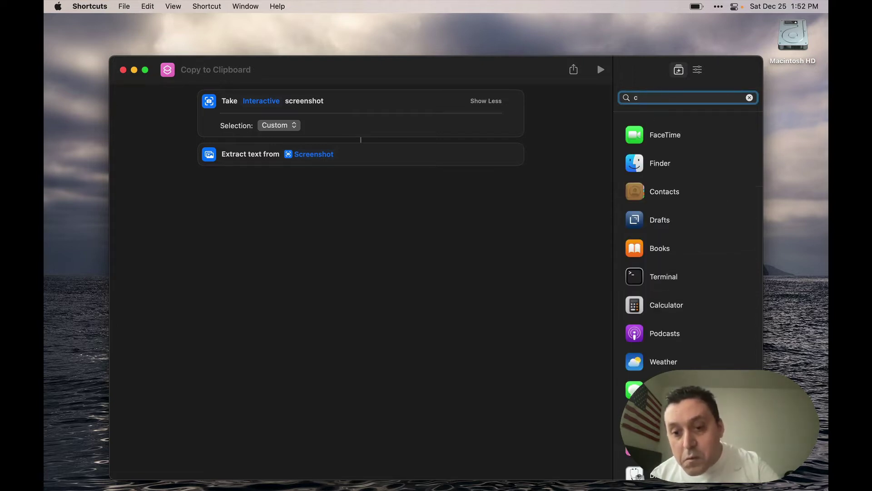
text(om)
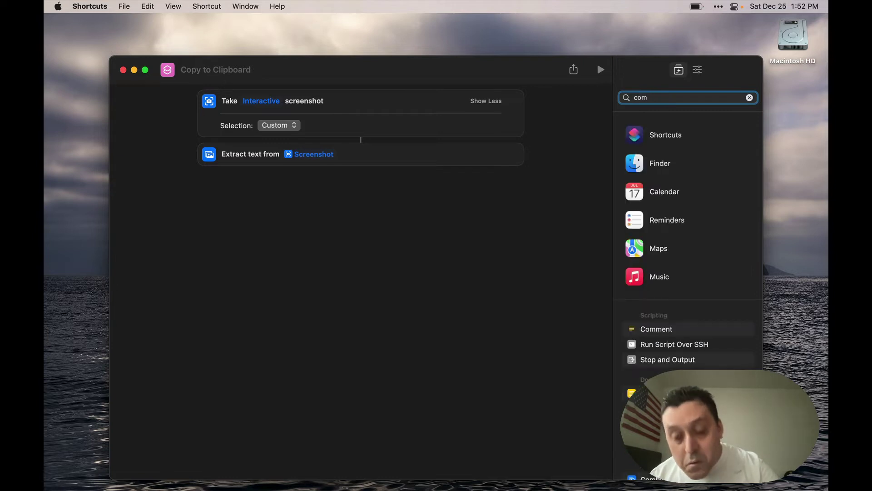
text(bi)
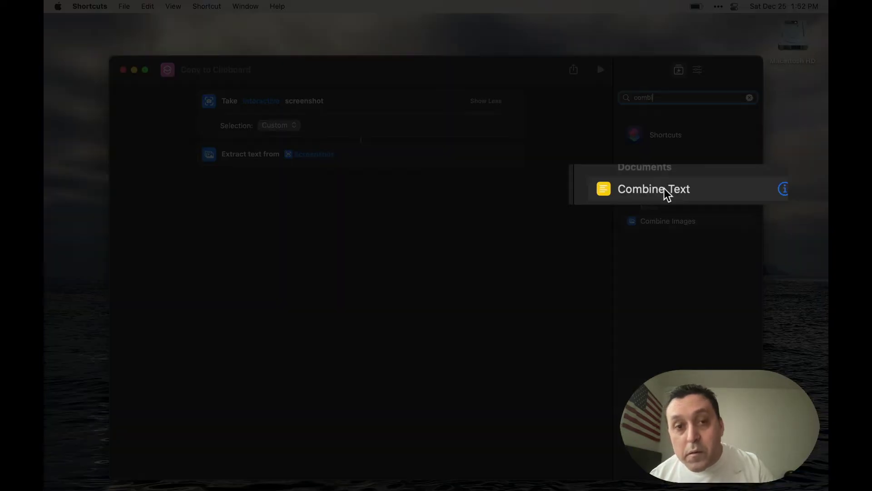
double_click(664, 188)
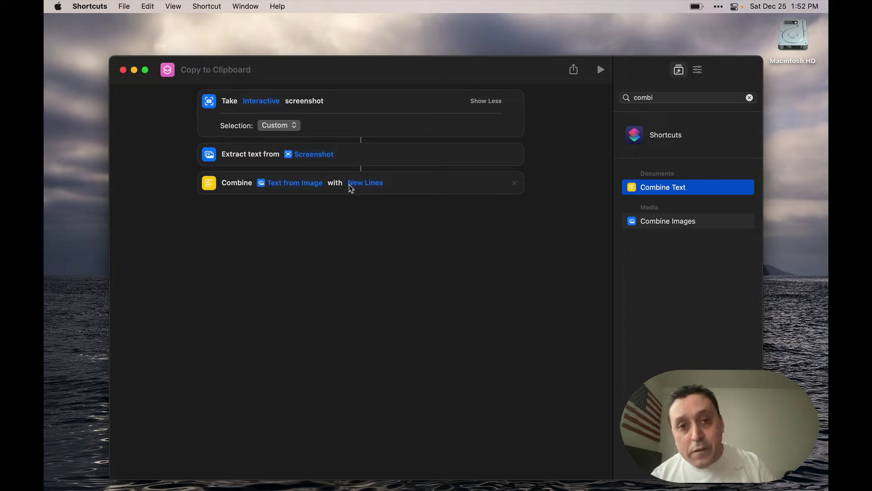
click(357, 184)
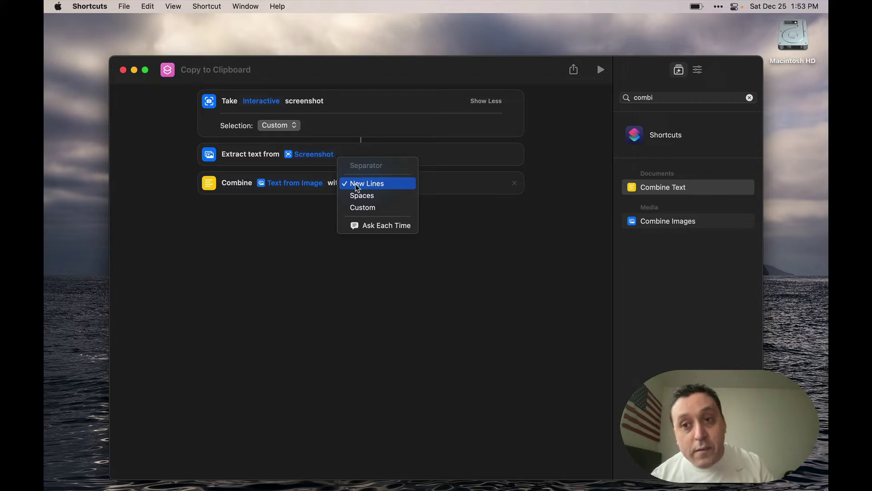
click(356, 183)
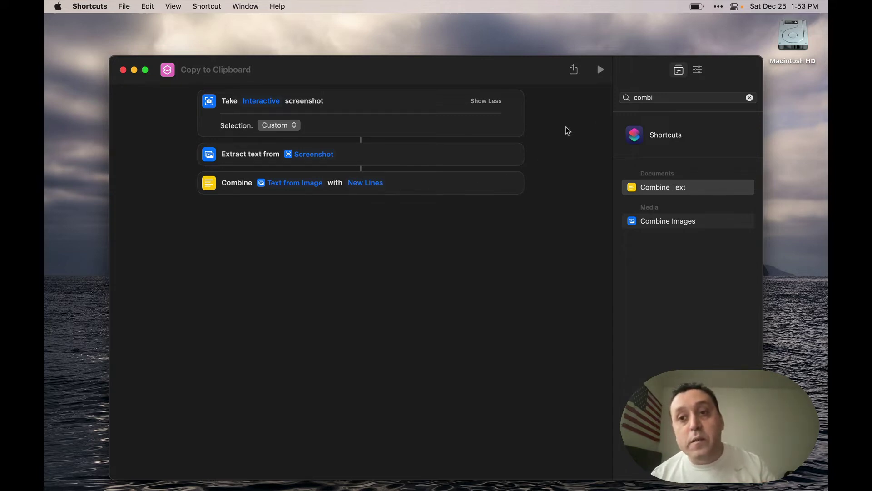
double_click(669, 99)
text(c)
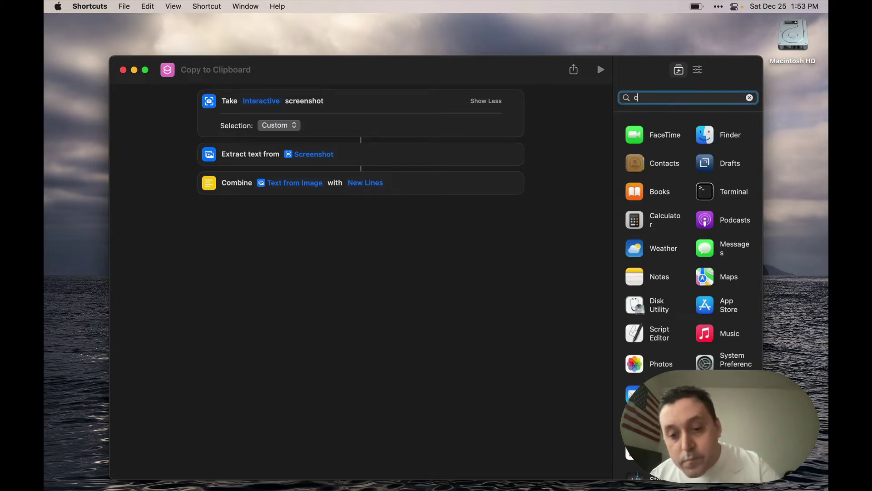
text(lip)
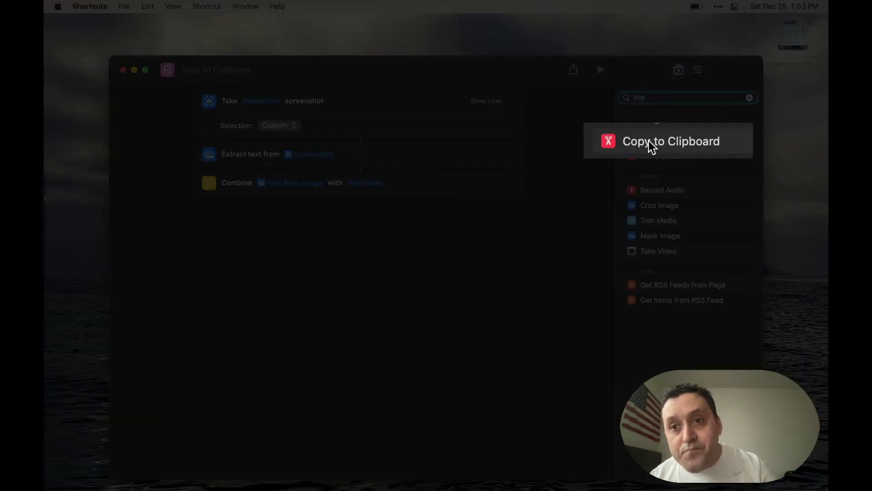
double_click(649, 140)
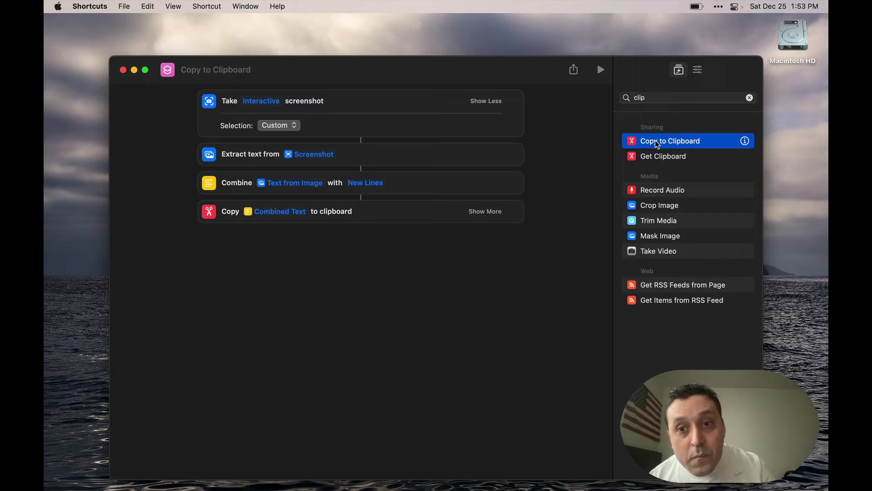
click(482, 211)
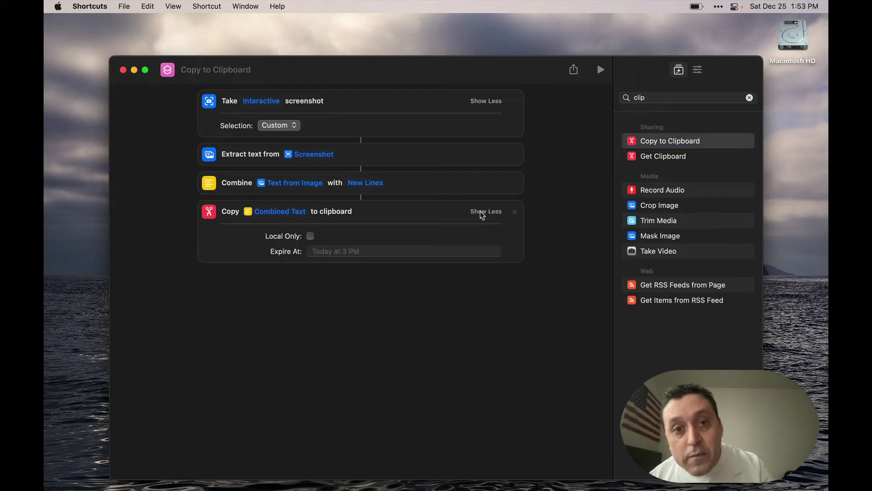
click(481, 213)
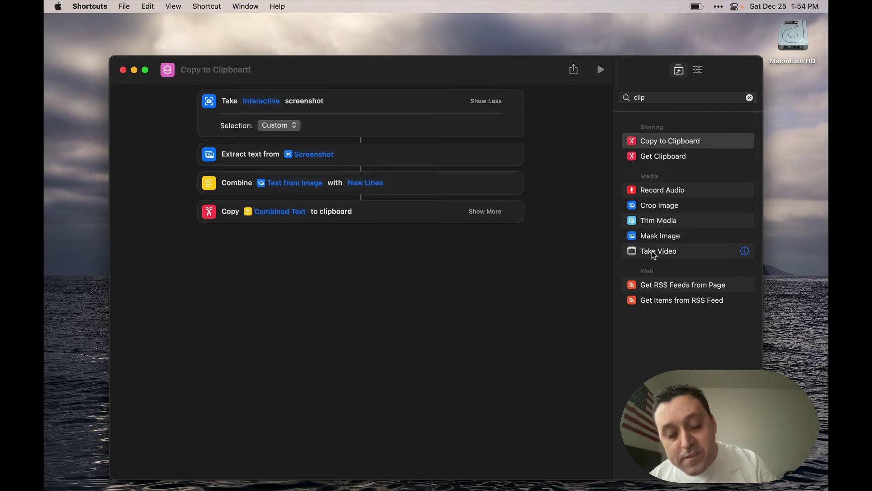
Open TextMate through the launcher, add a blank line below the AT&T text, then return to Shortcuts
key(alt+space)
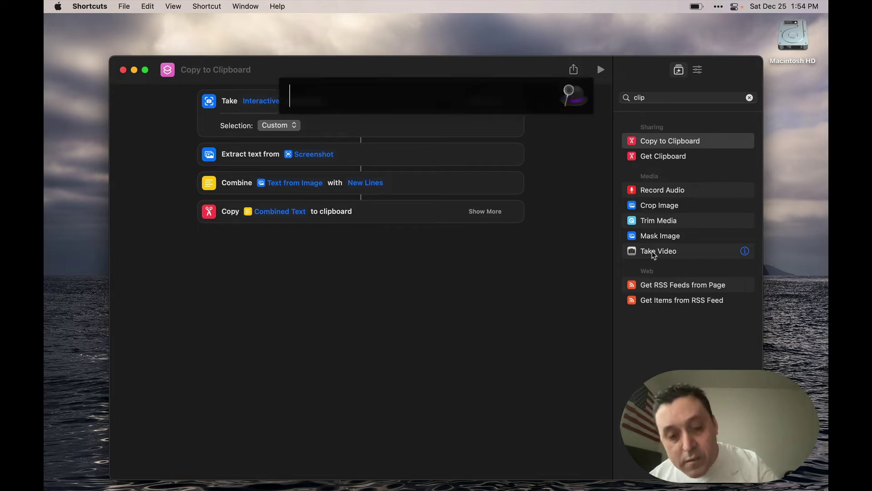
text(tex)
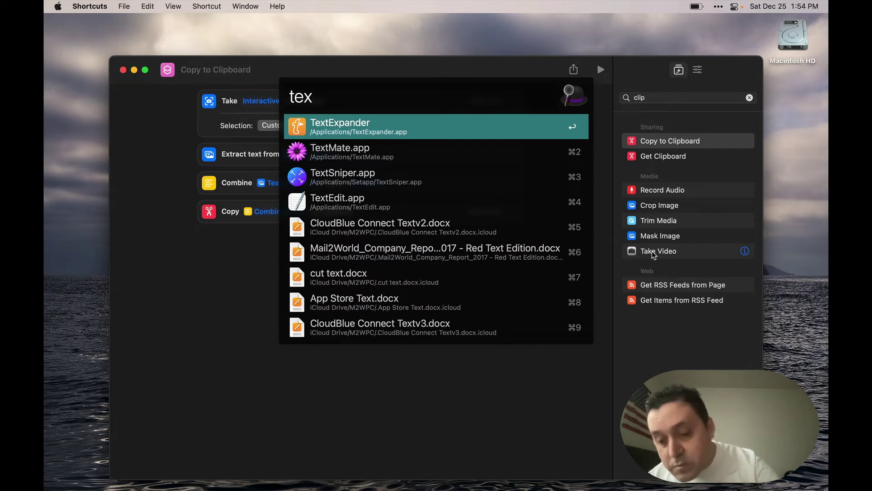
key(Down)
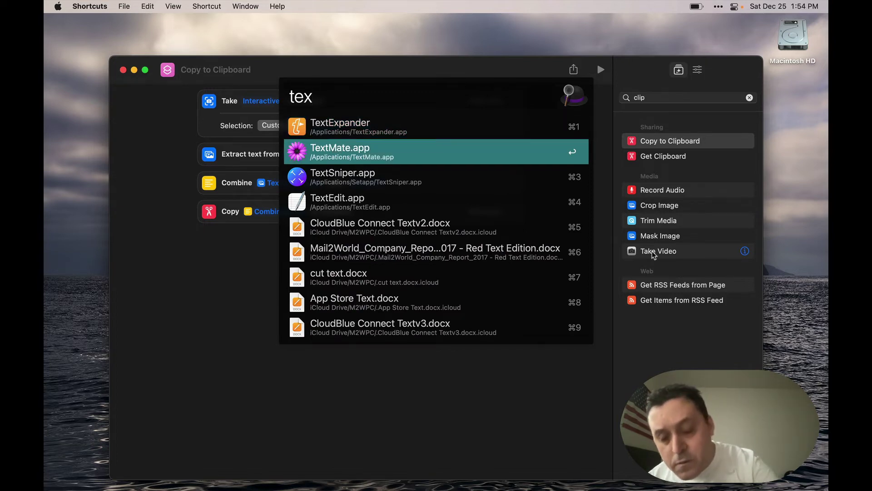
key(Return)
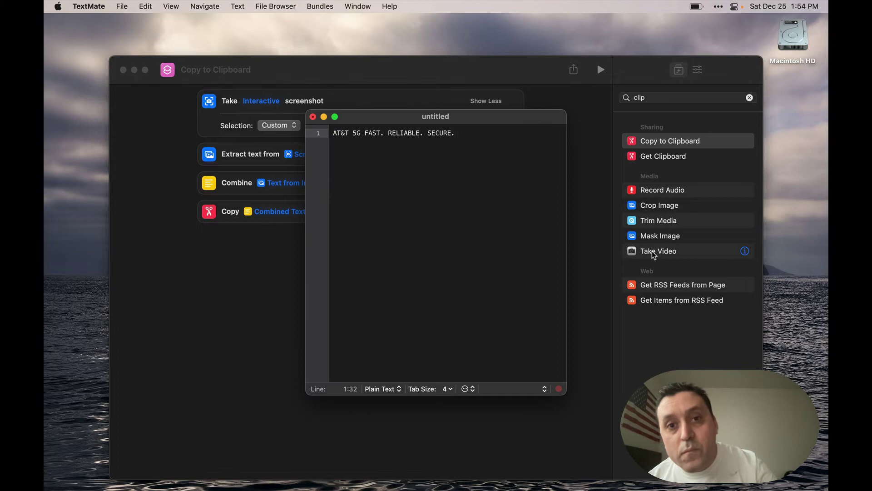
key(Return)
key(Return)
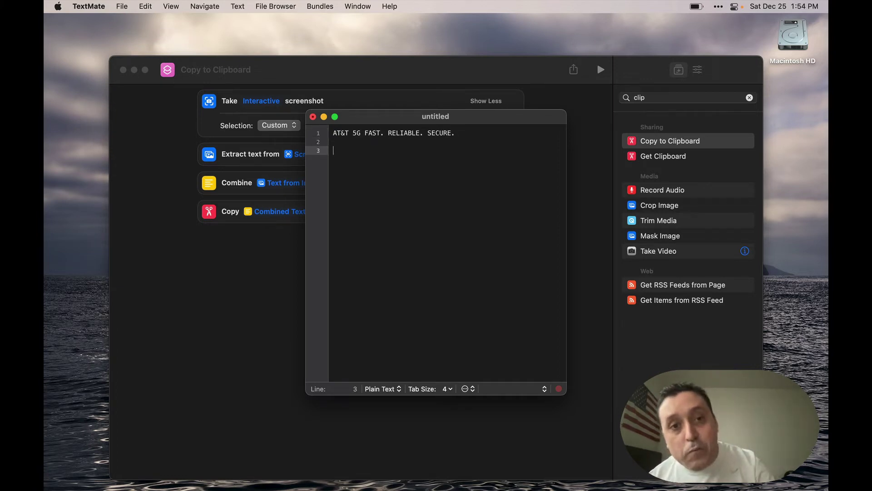
key(super+Tab)
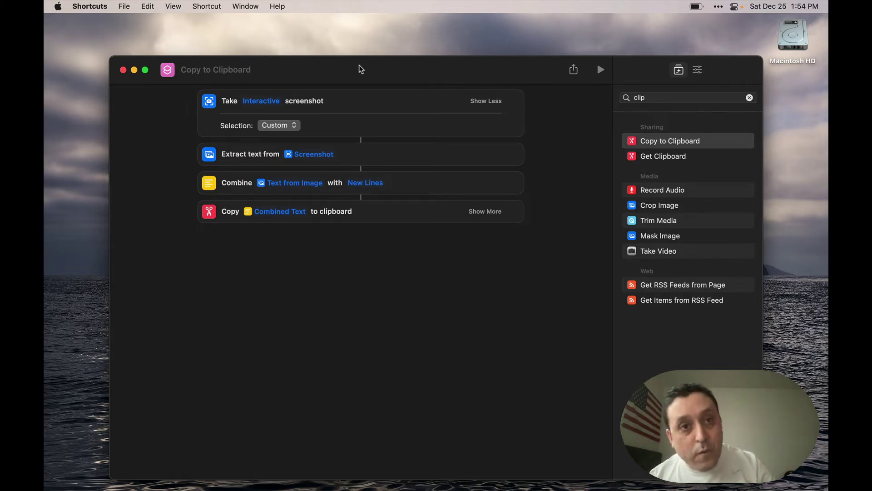
Retitle the shortcut from 'Copy to Clipboard' to 'Image to Text'
click(236, 66)
text(T)
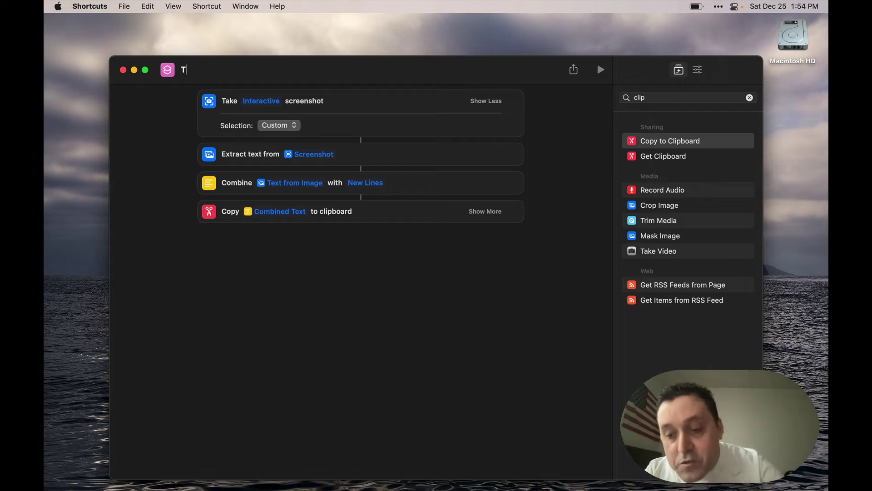
key(BackSpace)
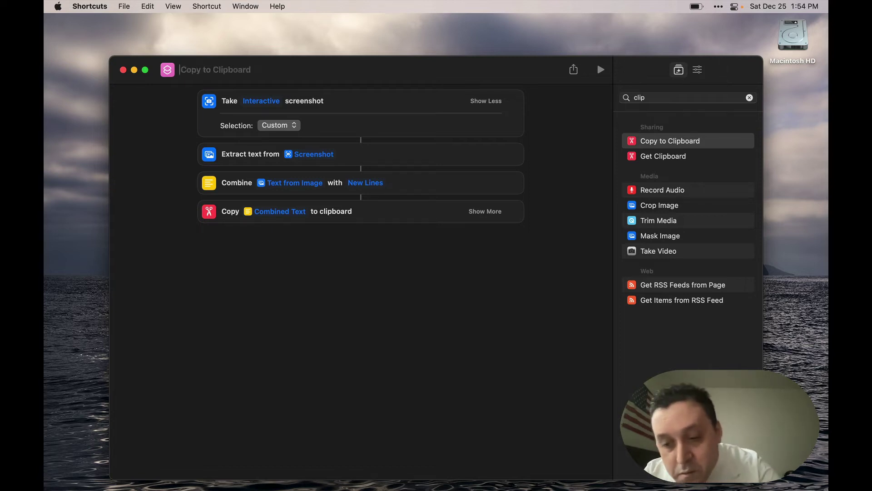
text(Im)
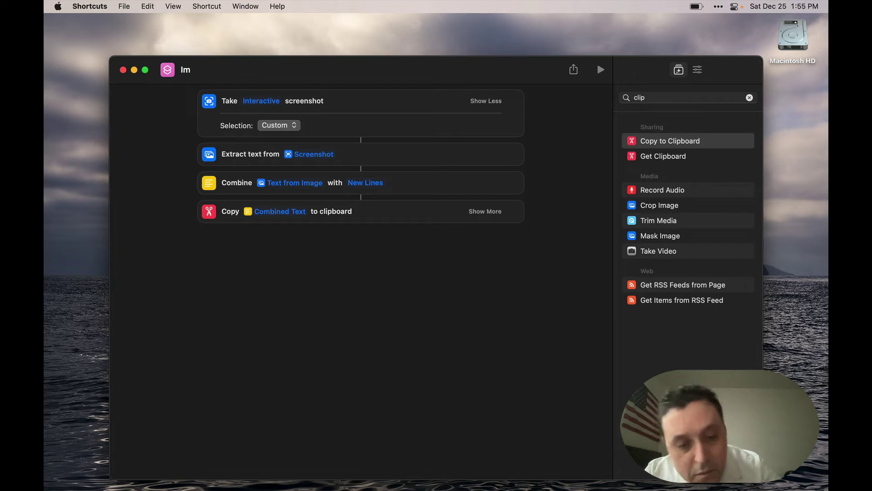
text(age)
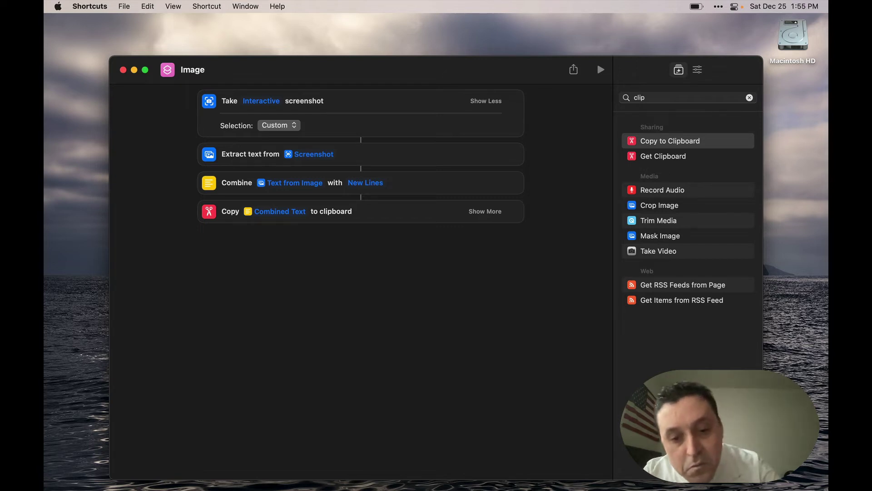
text( to)
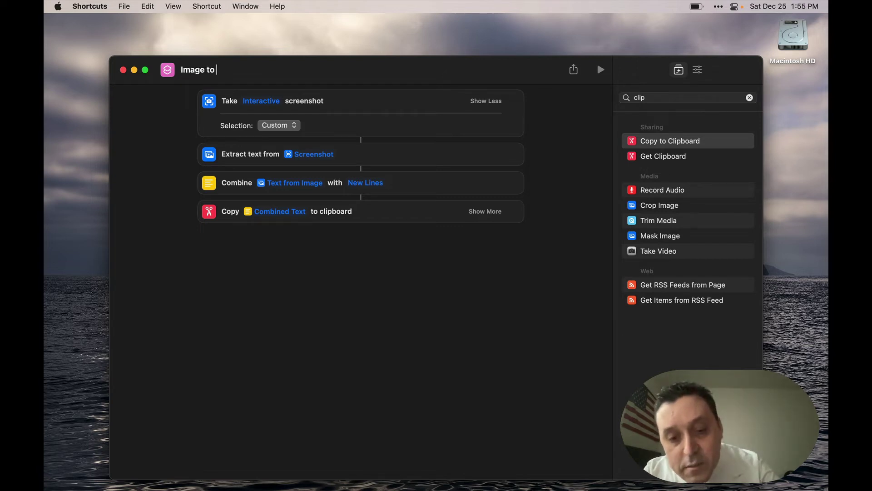
text( Tex)
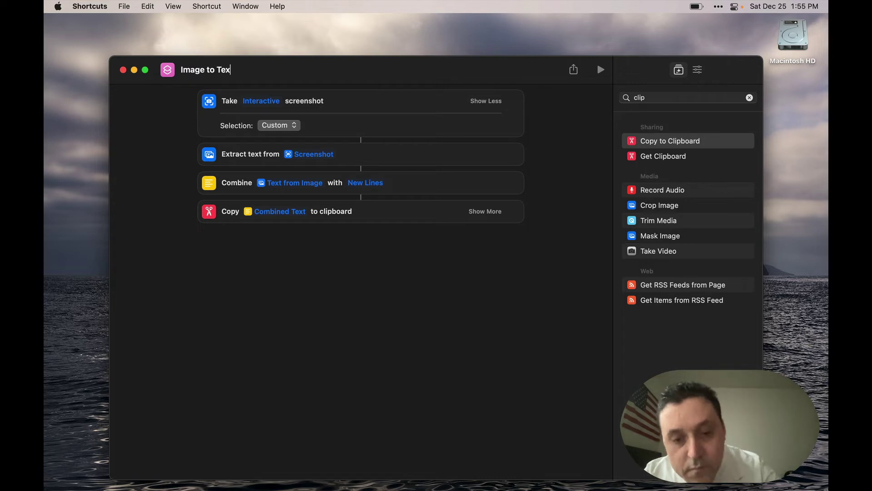
text(t)
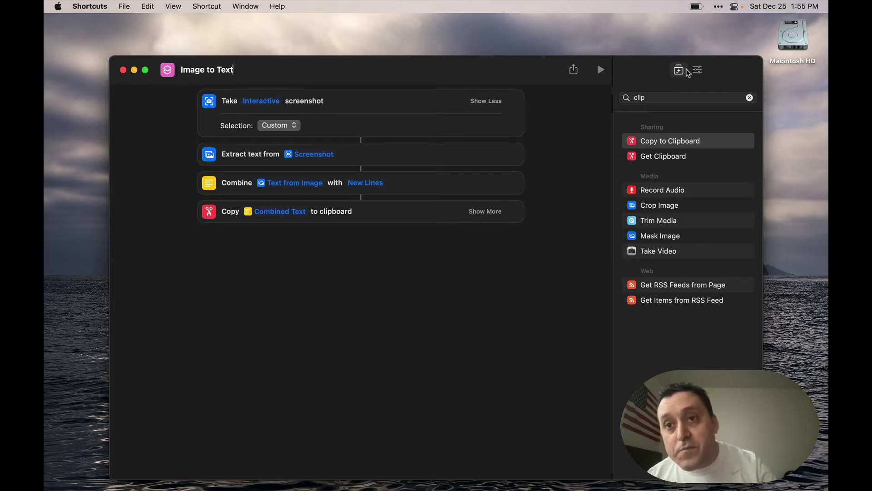
In Details, pin the shortcut to the menu bar, check the menu-bar list, and enable Quick Action
click(697, 70)
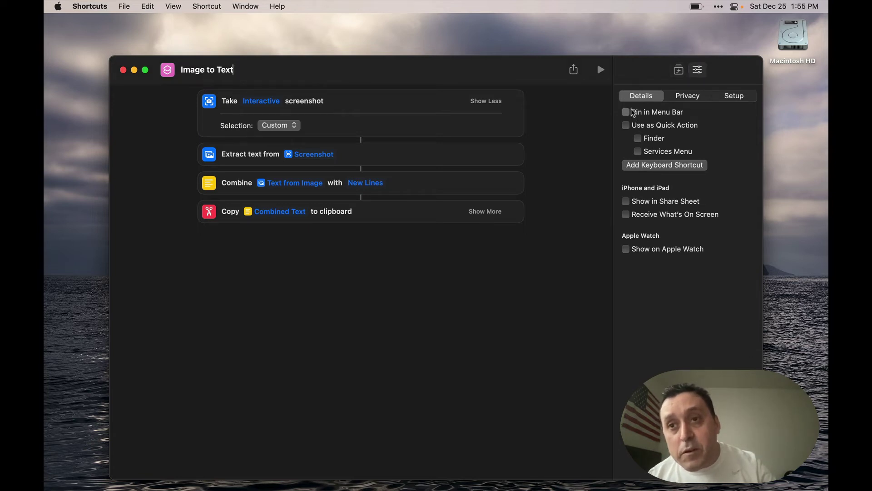
click(633, 113)
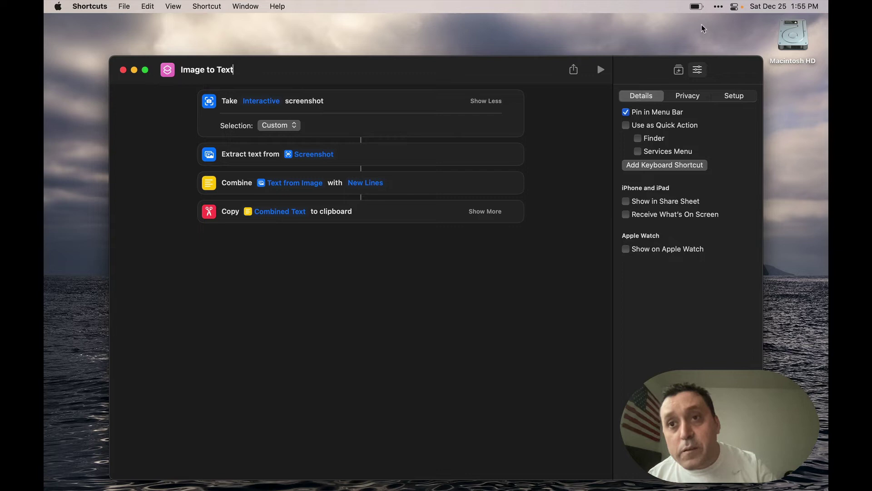
click(722, 6)
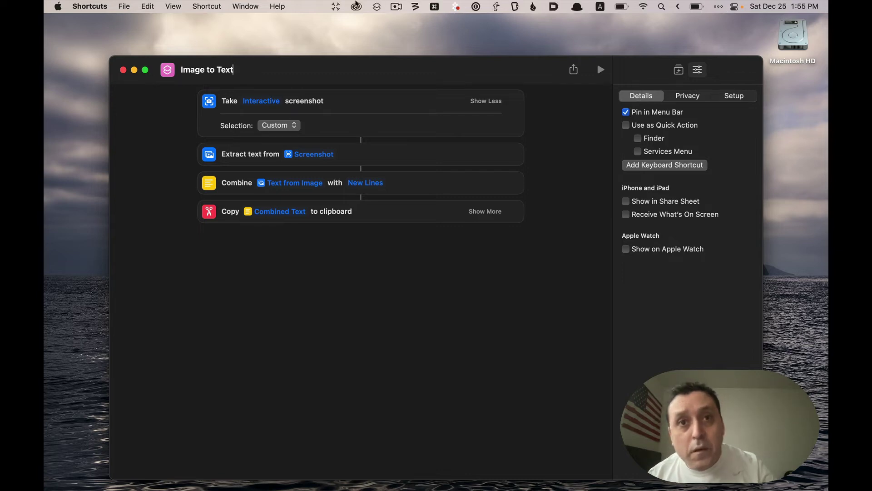
click(379, 8)
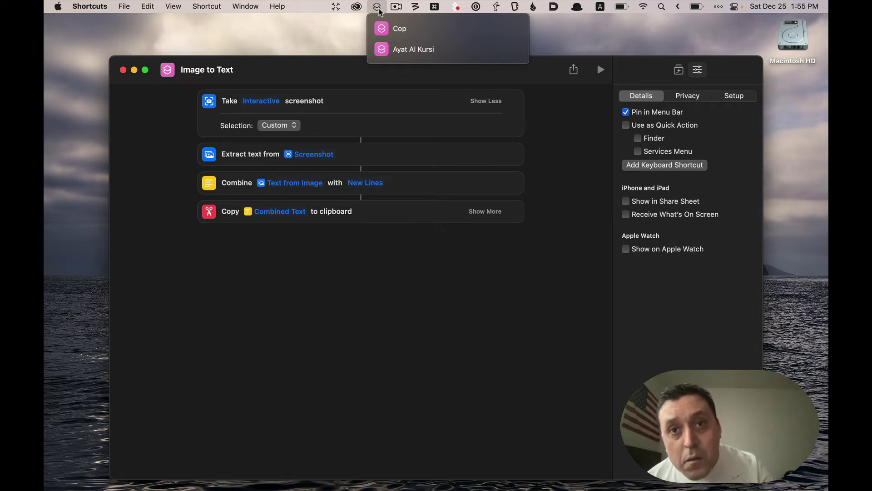
click(379, 11)
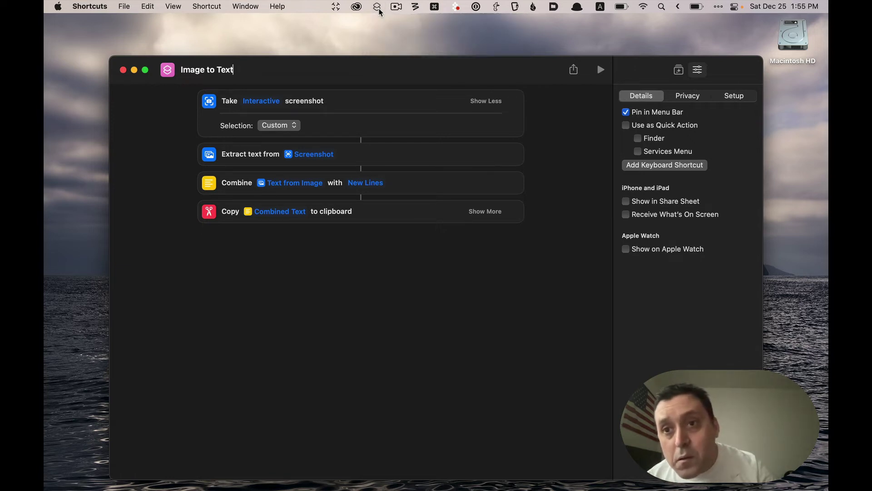
click(627, 126)
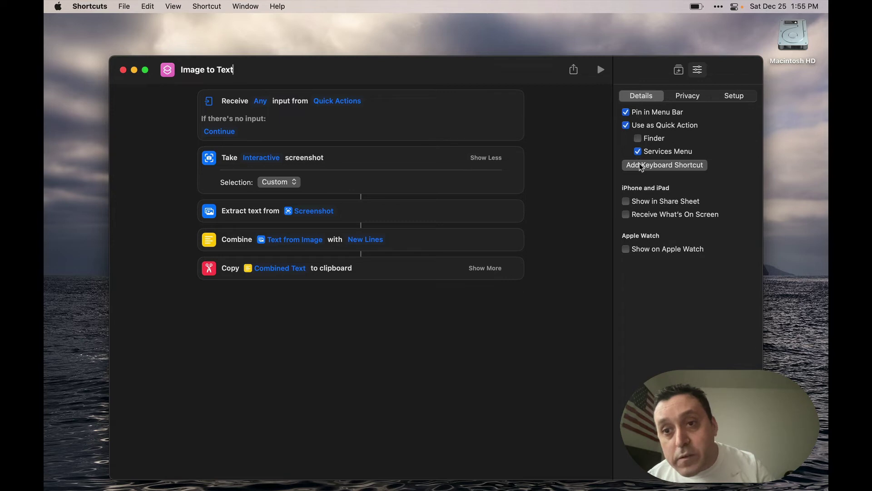
Record Control-Option-Shift-Command-* as the keyboard shortcut for Image to Text
click(642, 165)
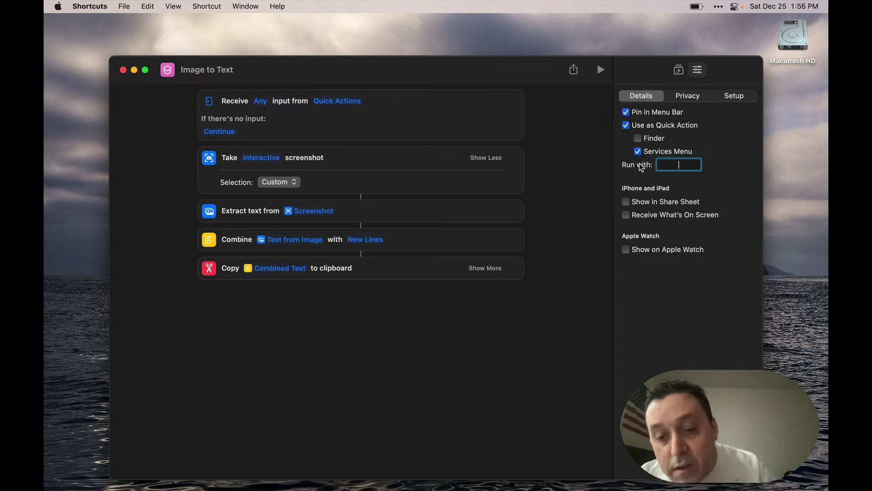
key(ctrl+alt+shift+super+8)
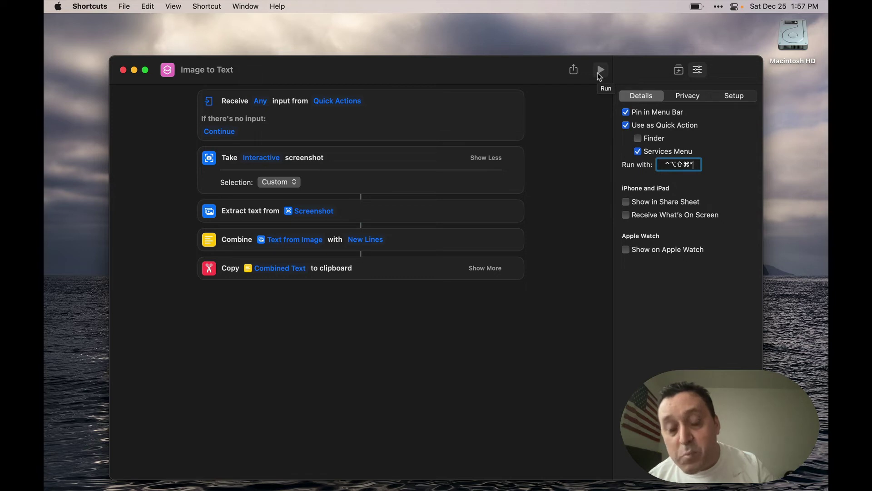
Run Image to Text, capture the Pin in Menu Bar through Finder labels, then switch to TextMate
click(597, 73)
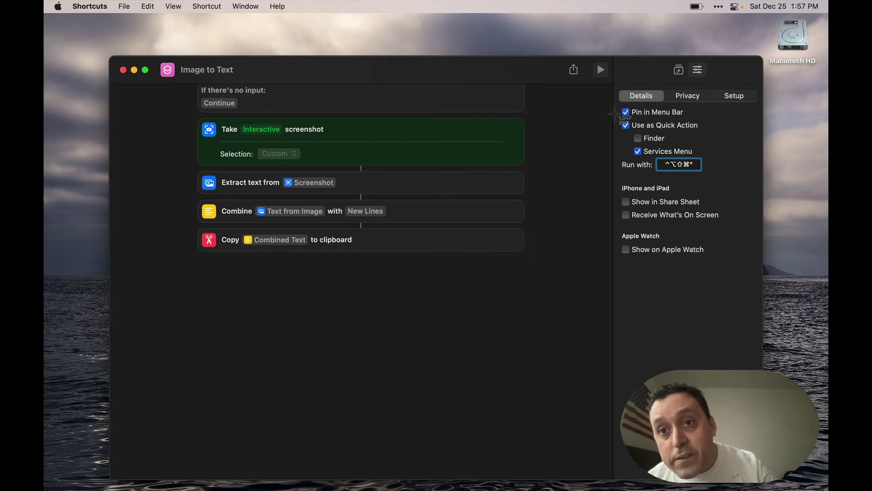
drag(615, 105, 704, 144)
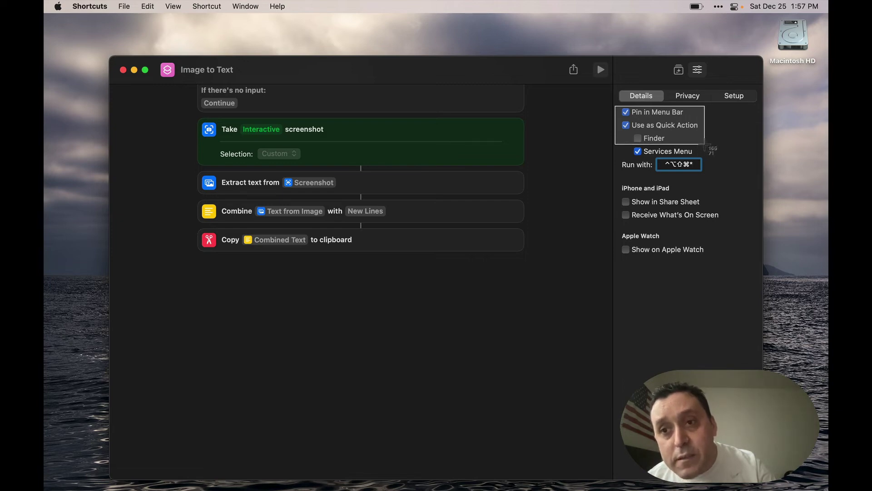
drag(704, 144, 704, 145)
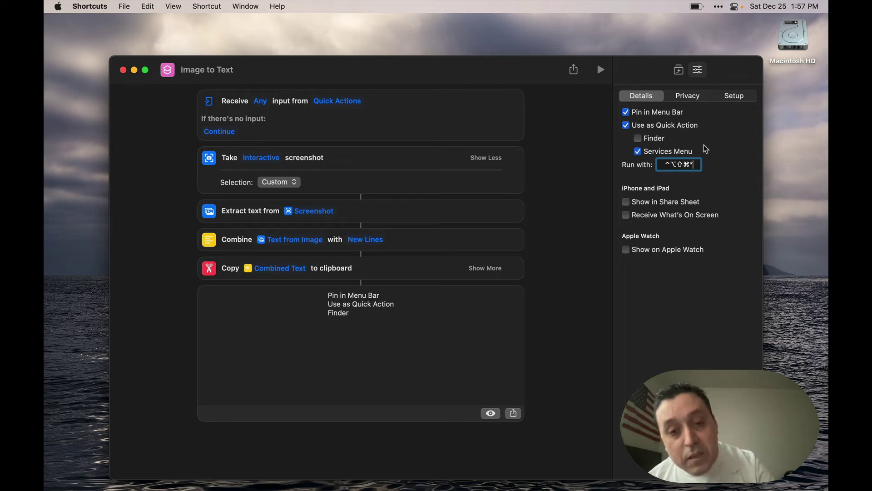
key(super+Tab)
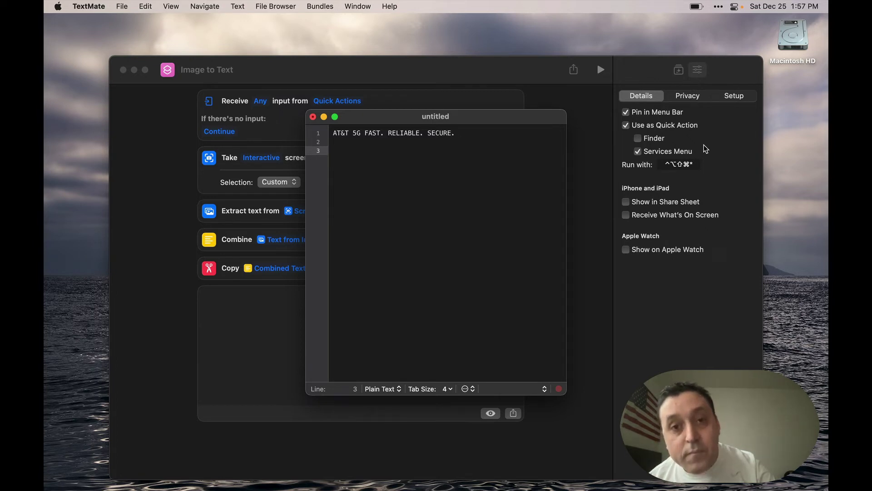
Paste the recognised labels below the AT&T line and add a blank line after them
text(Pin in Menu Bar Use as Quick Action Finder)
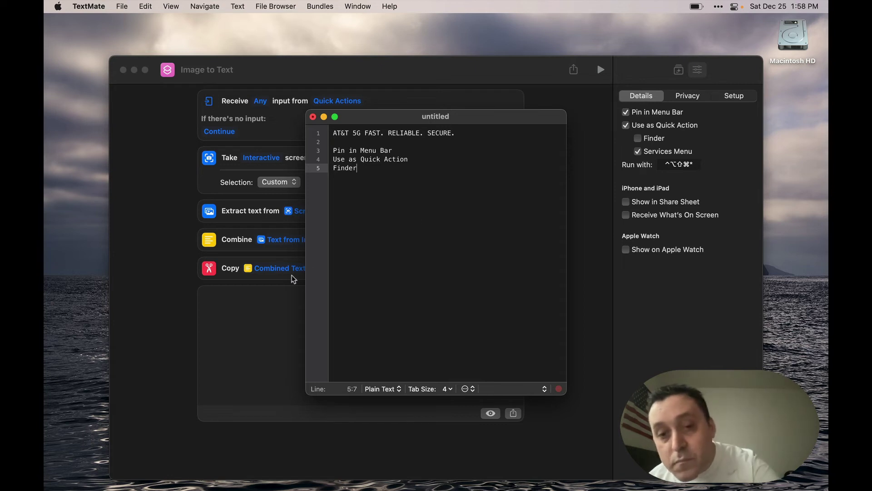
key(Return)
key(Return)
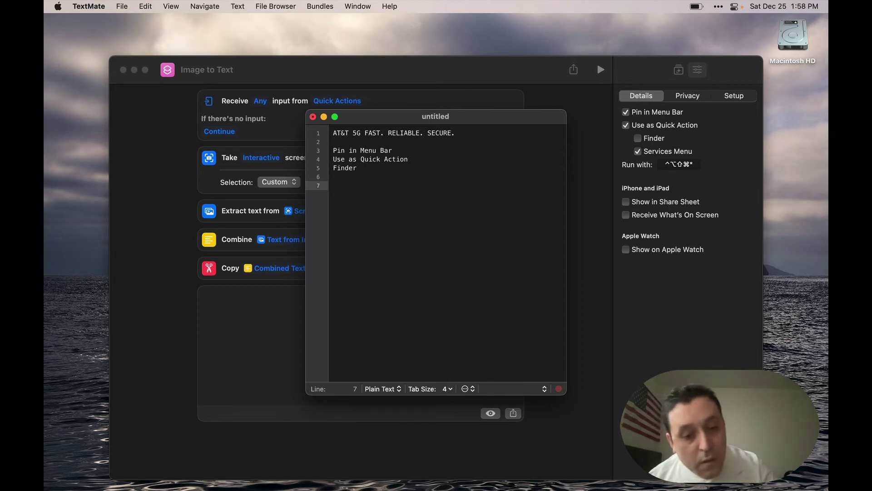
Launch Safari from the Alfred launcher by typing 'sa'
key(alt+space)
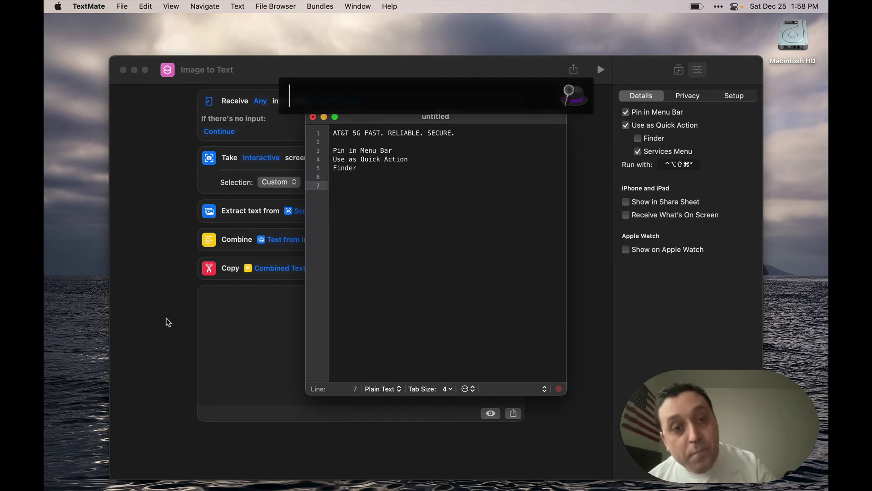
text(sa)
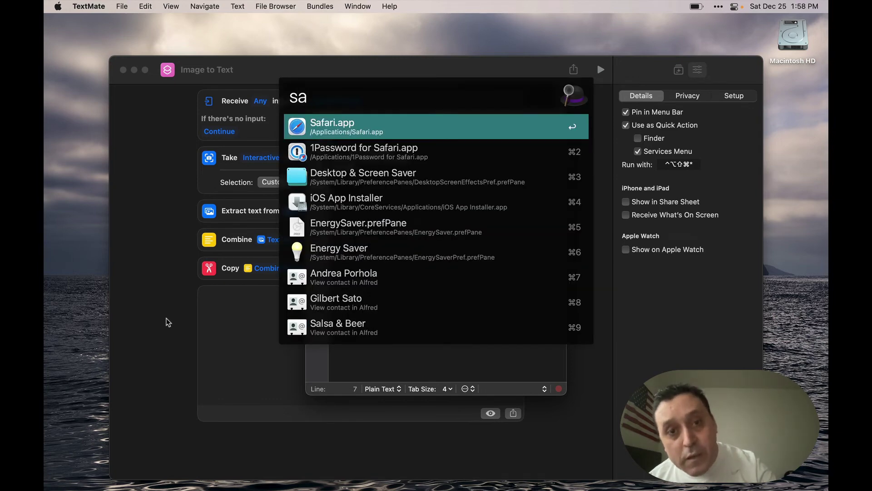
key(Return)
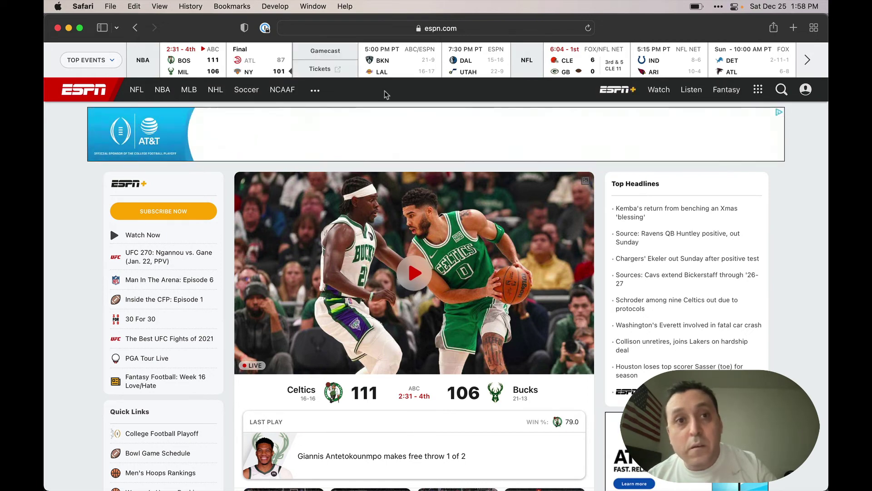
Replace the ESPN address with a Google search for 'text in images'
click(399, 29)
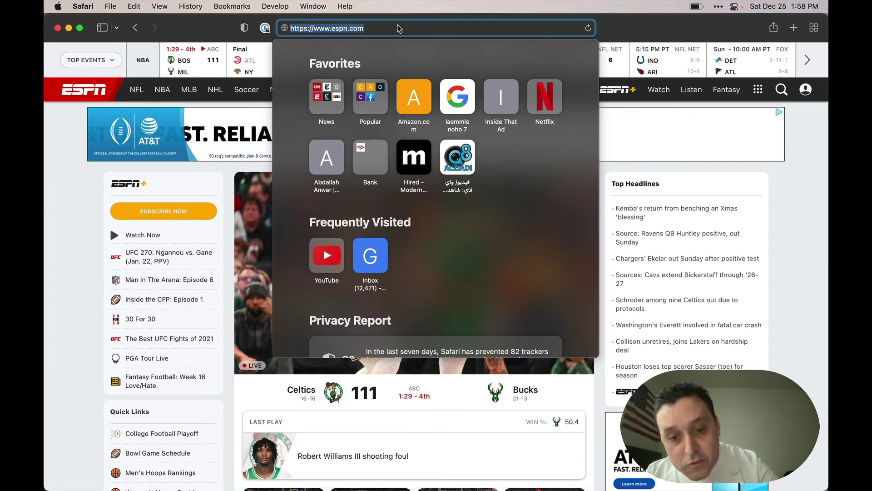
key(BackSpace)
text(te)
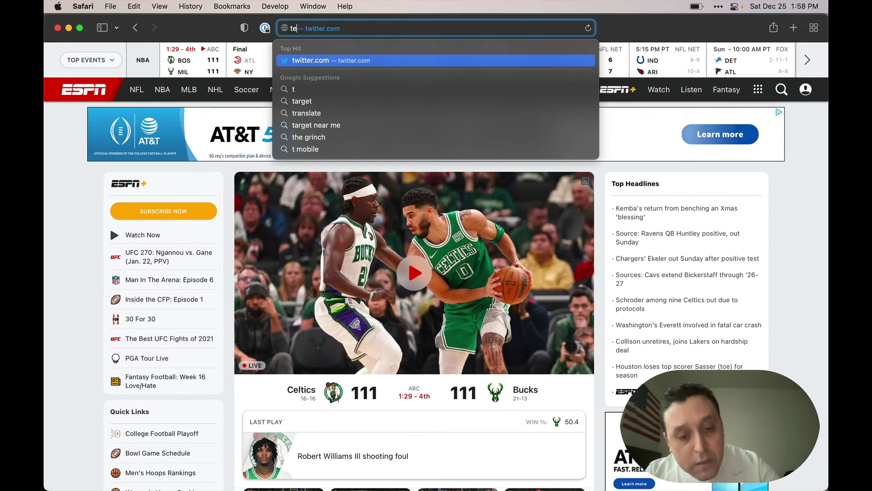
text(xt)
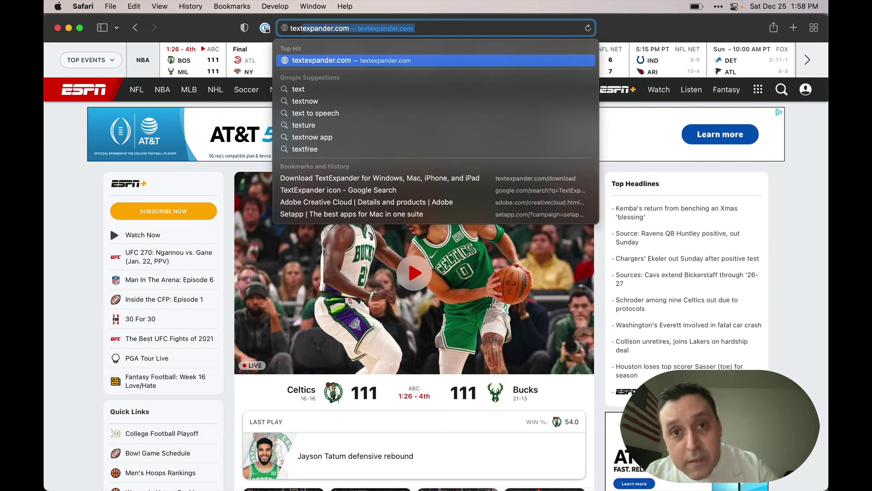
text( in)
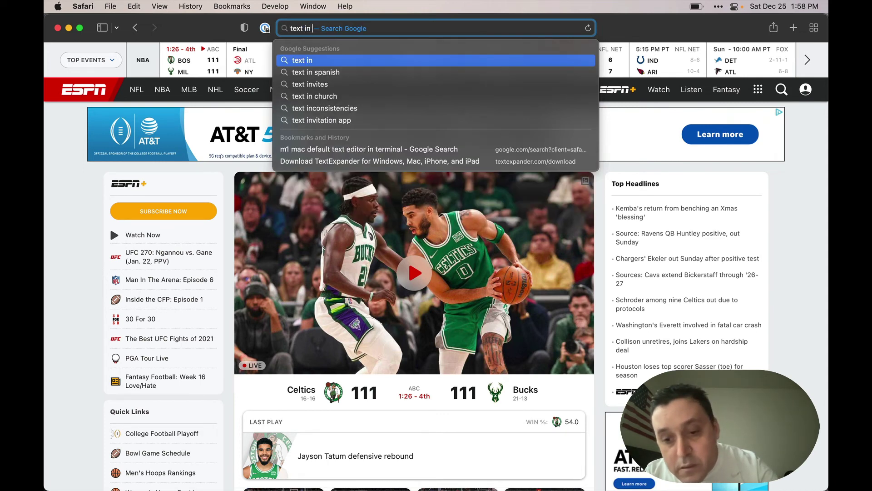
text( ima)
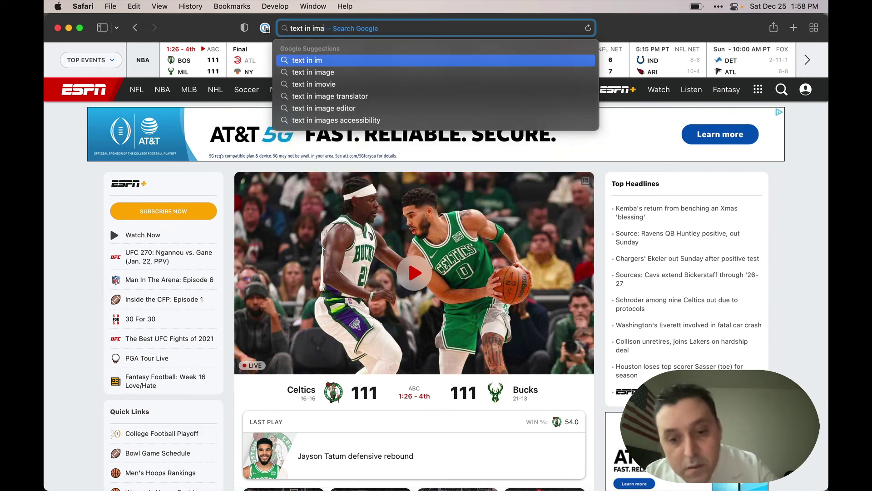
text(ges)
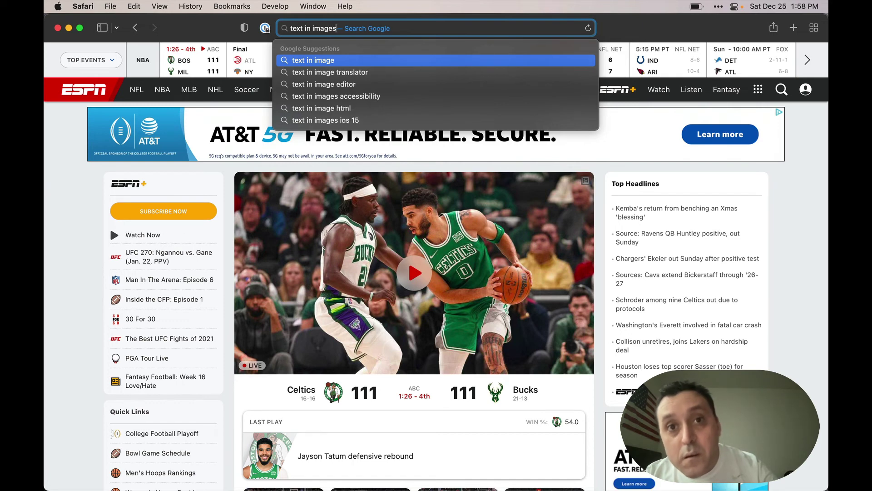
key(Return)
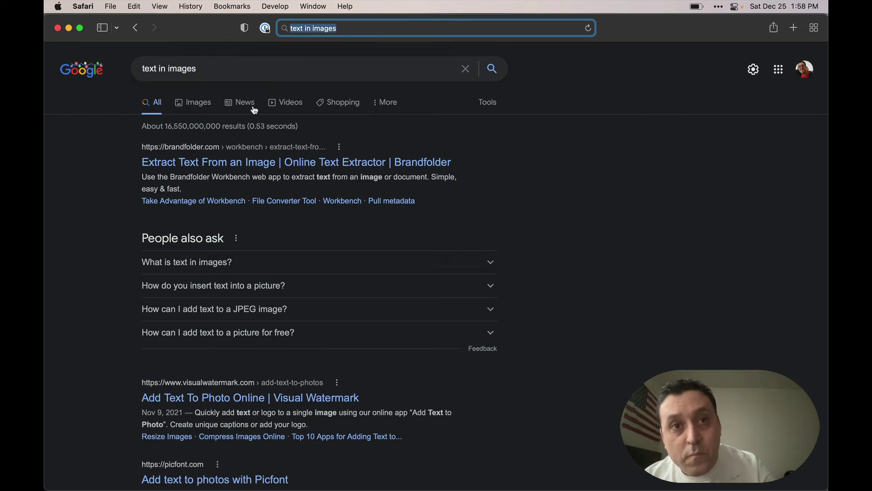
Open the SURF picture from the image results and choose Save Image As for it
click(207, 106)
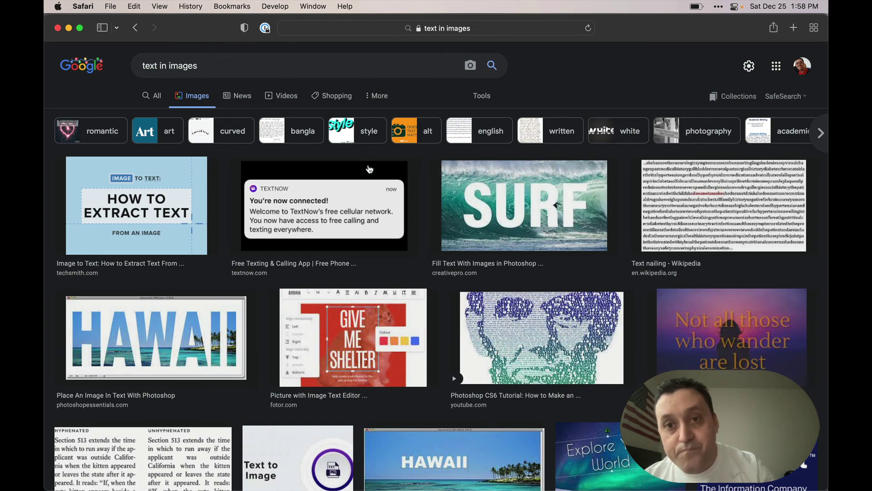
click(460, 215)
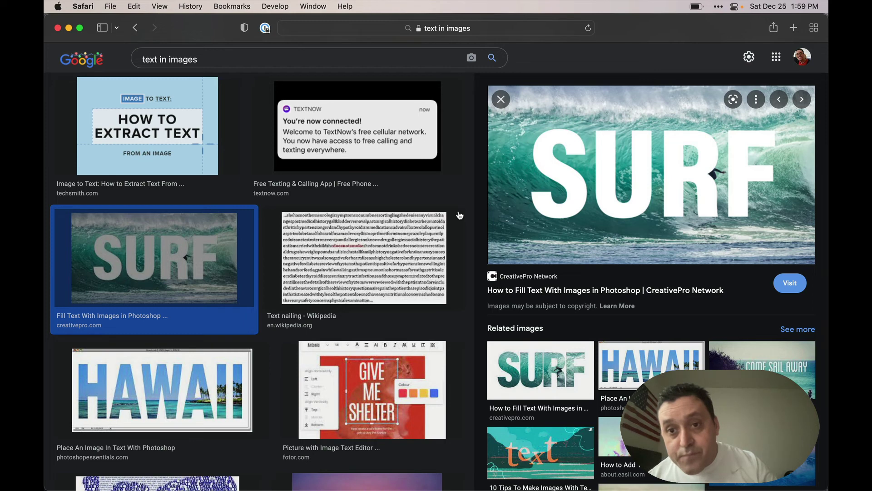
right_click(540, 232)
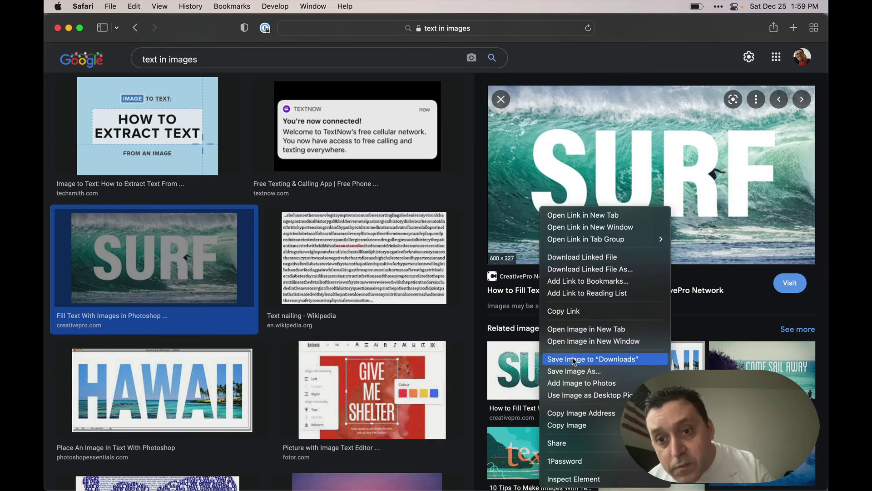
click(574, 370)
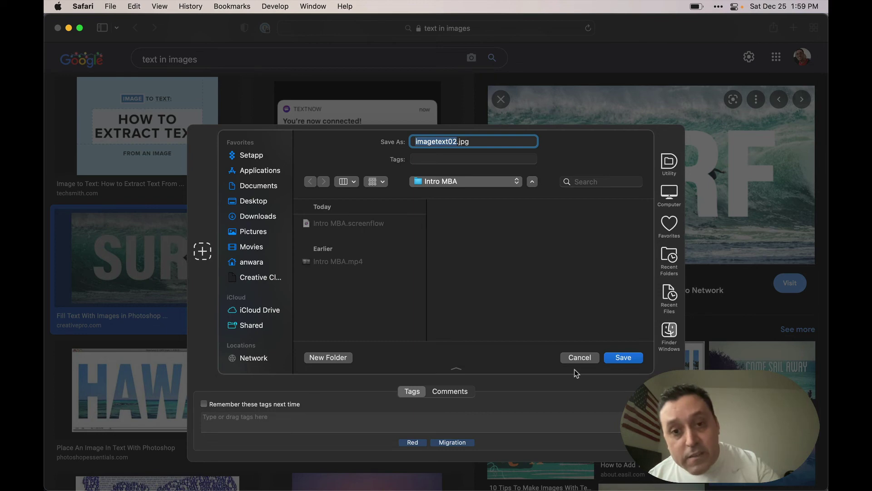
Cancel the SURF image save and reveal the hidden menu-bar extras
click(578, 358)
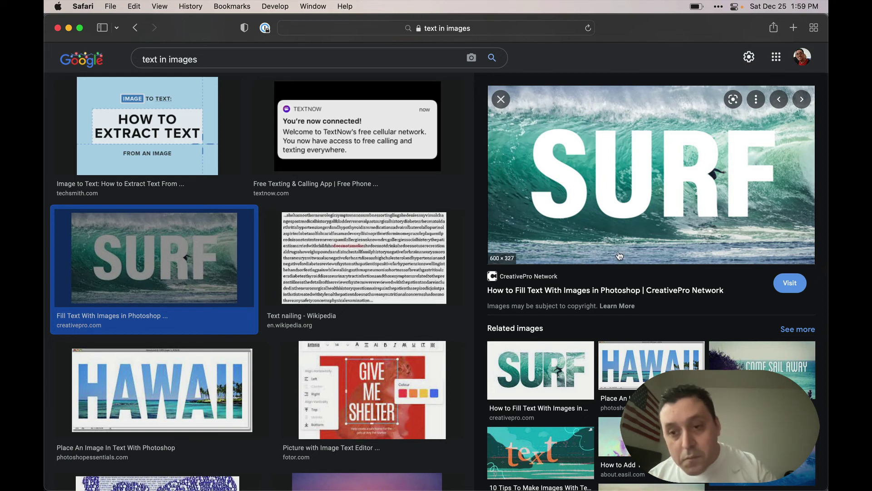
click(672, 11)
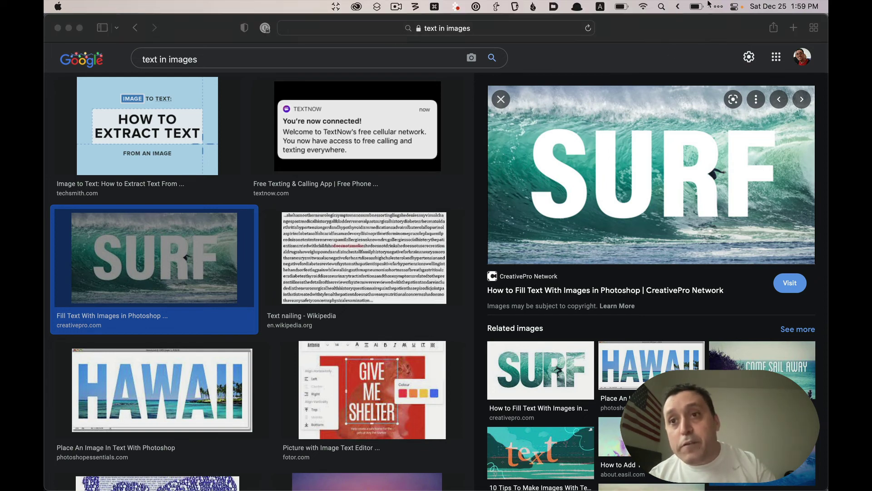
click(722, 9)
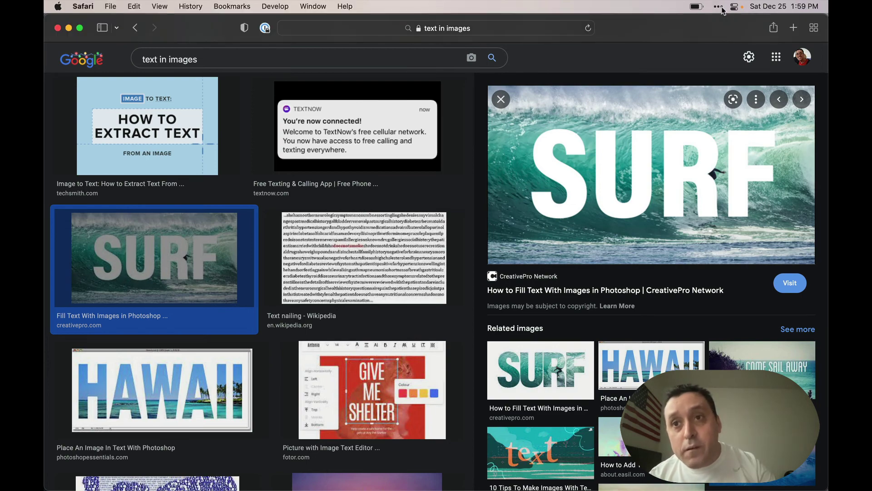
click(721, 10)
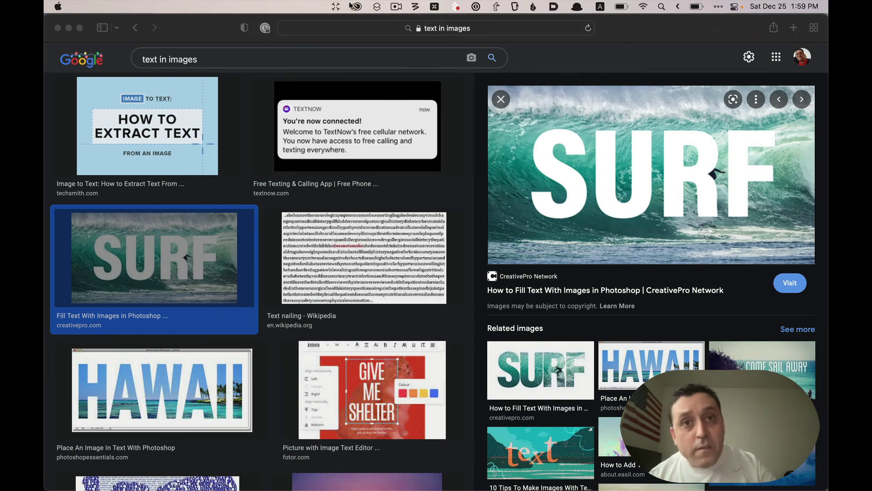
Start and cancel a TextSniper capture, then capture the SURF lettering with the ⌘⇧4 Image to Text shortcut
click(333, 9)
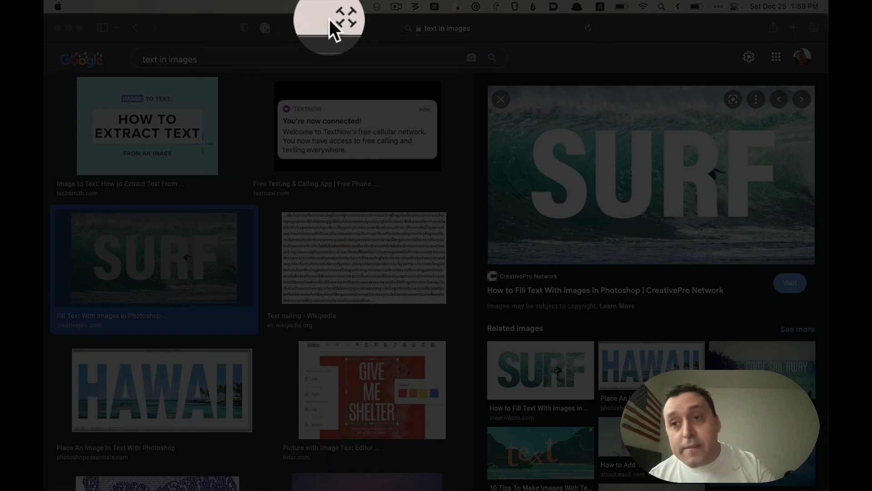
key(Escape)
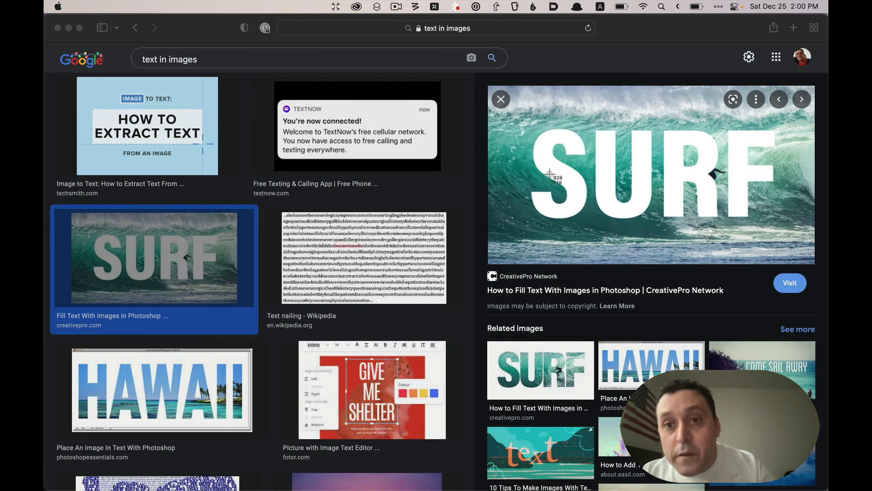
key(super+shift+4)
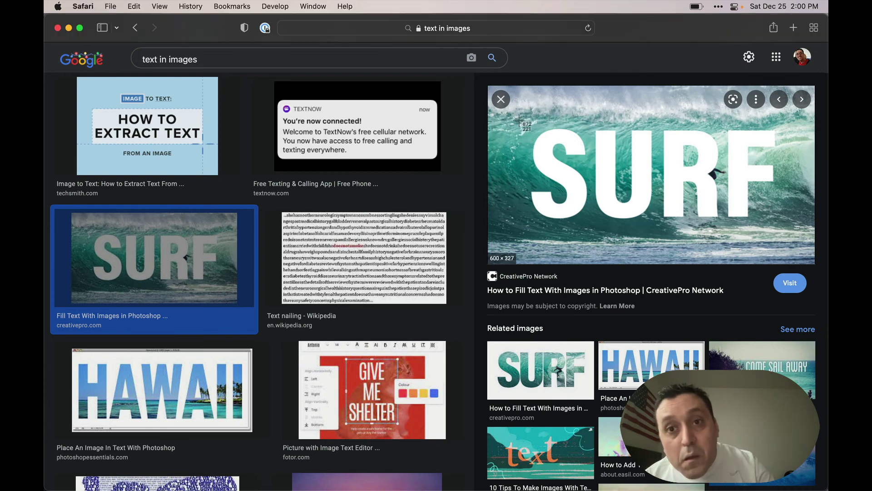
drag(506, 120, 783, 229)
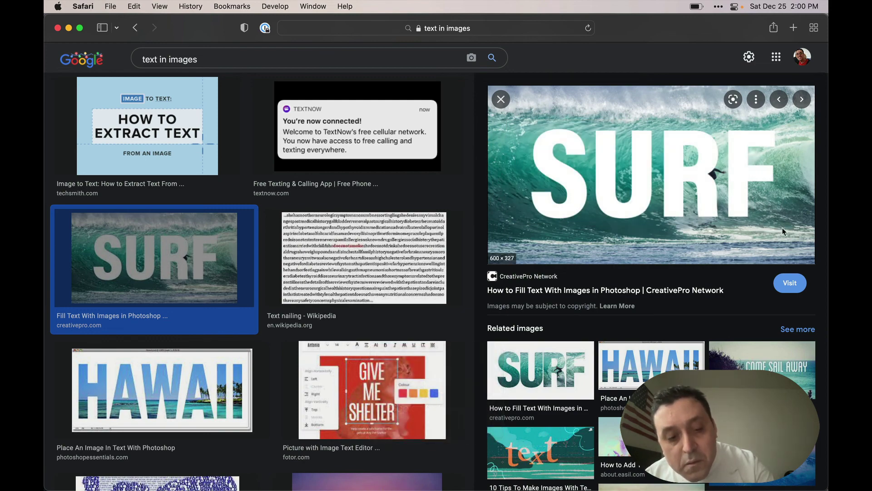
Switch to TextMate and paste the recognised SURF text below the Finder line
key(super+Tab)
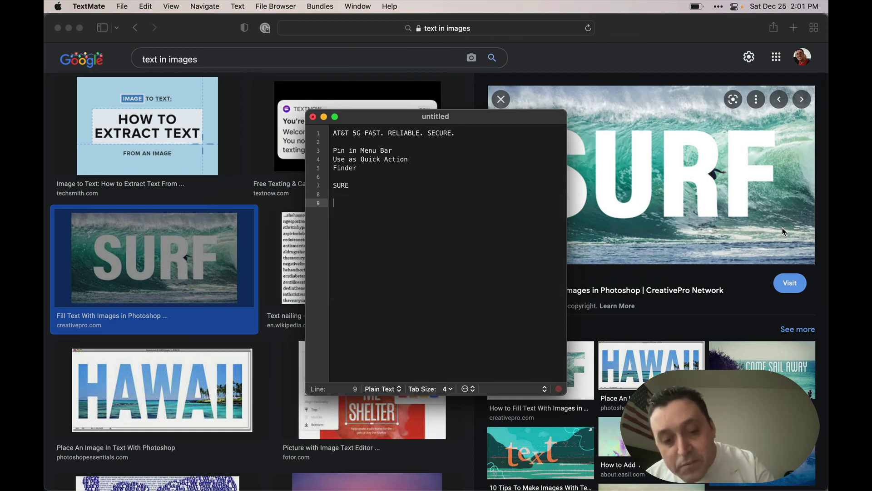
key(super+v)
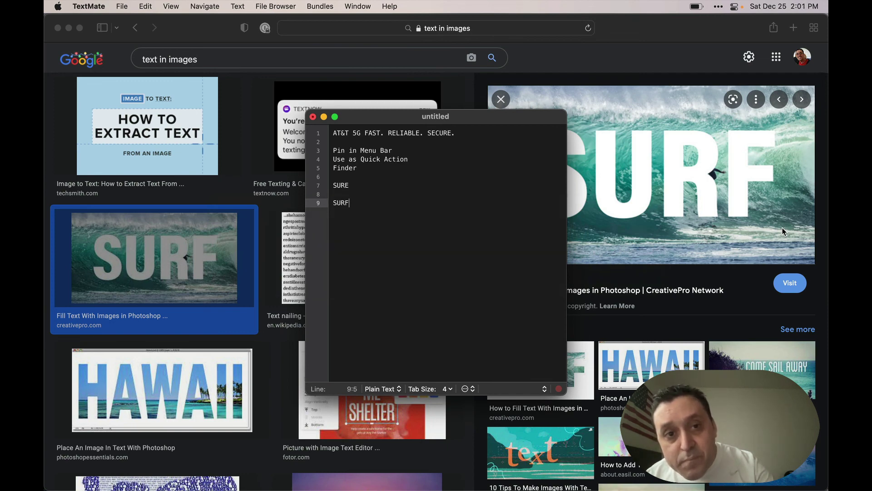